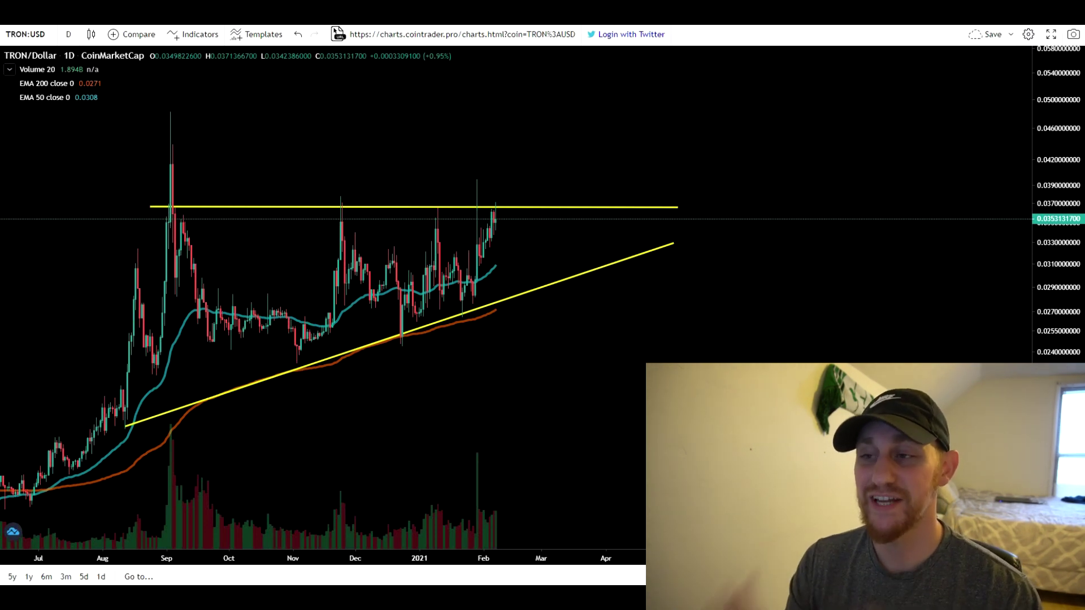
Examine the TRON/Dollar daily candles between the flat yellow resistance line and the rising yellow support line up to February 2021
mouse_move(463, 359)
mouse_down()
mouse_move(482, 351)
mouse_move(470, 355)
mouse_up()
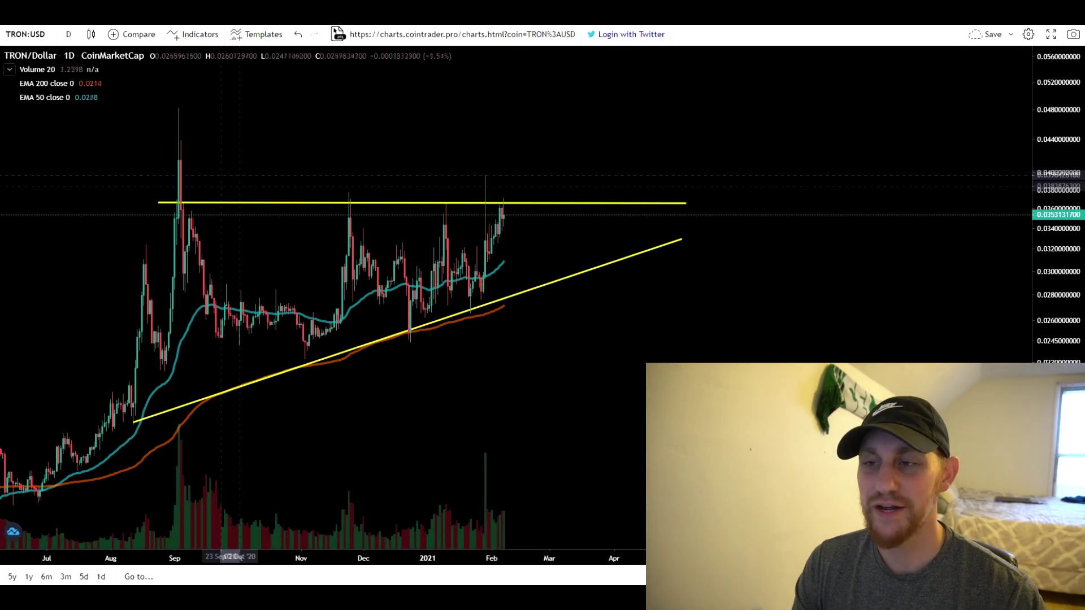
drag(631, 311, 614, 315)
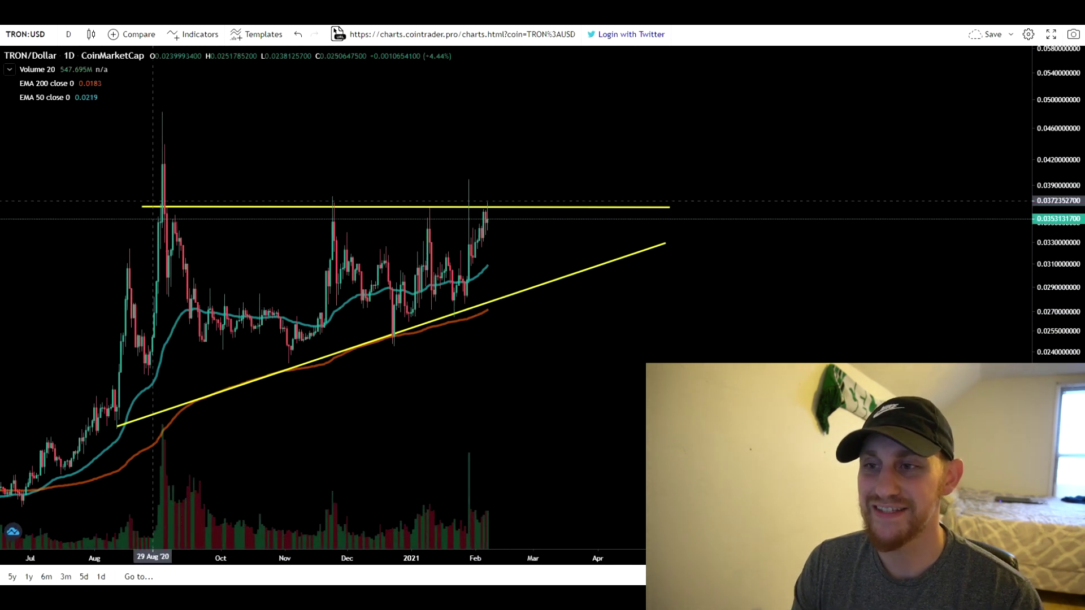
drag(322, 438, 390, 418)
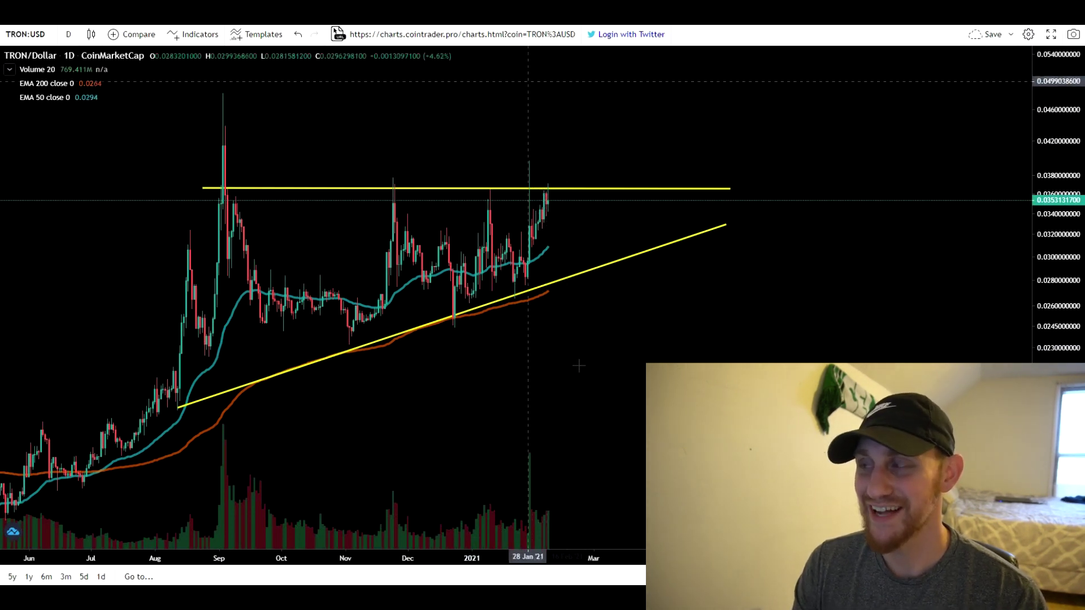
scroll(416, 389, up, 2)
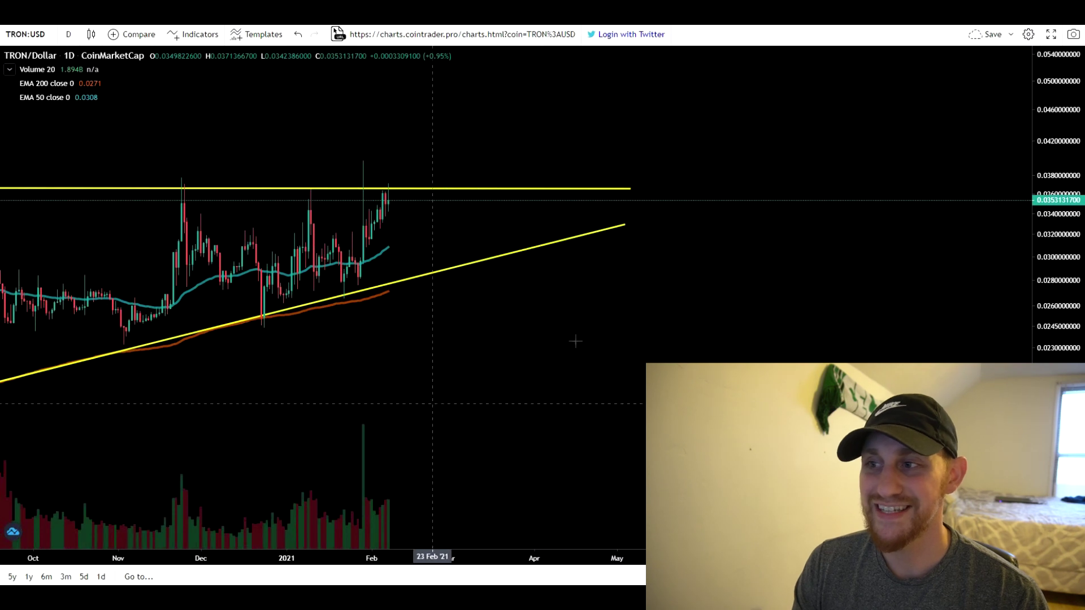
scroll(575, 341, up, 3)
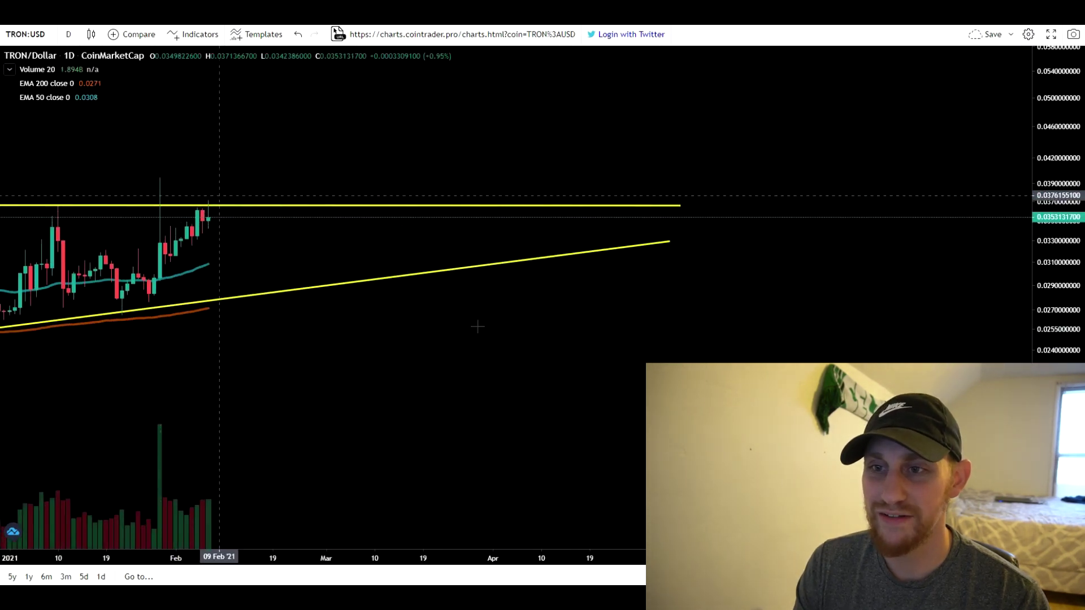
scroll(478, 326, down, 3)
scroll(479, 368, down, 3)
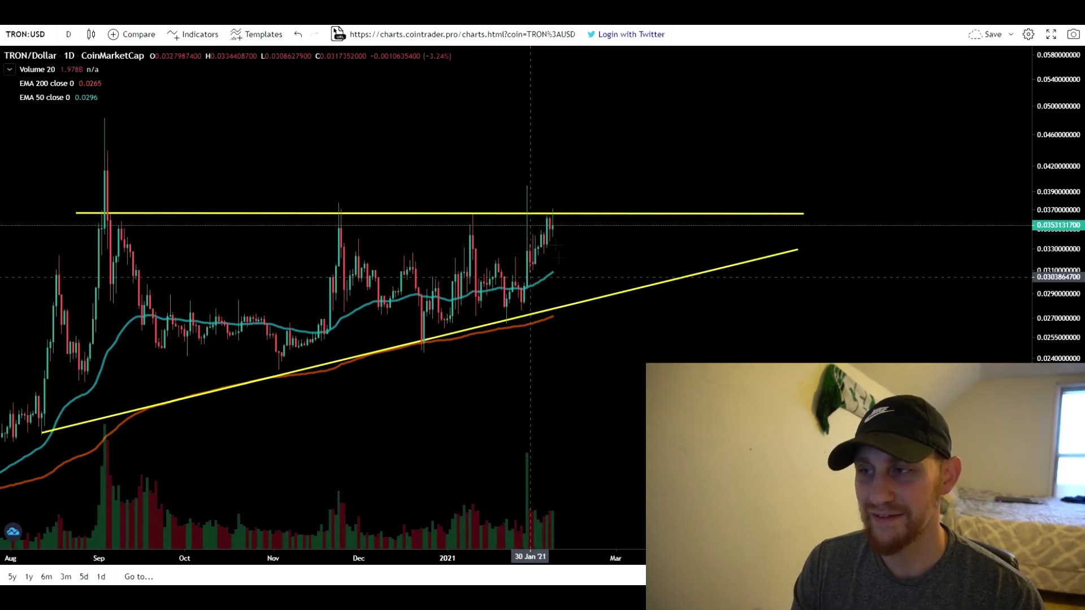
scroll(551, 237, up, 3)
scroll(361, 234, up, 2)
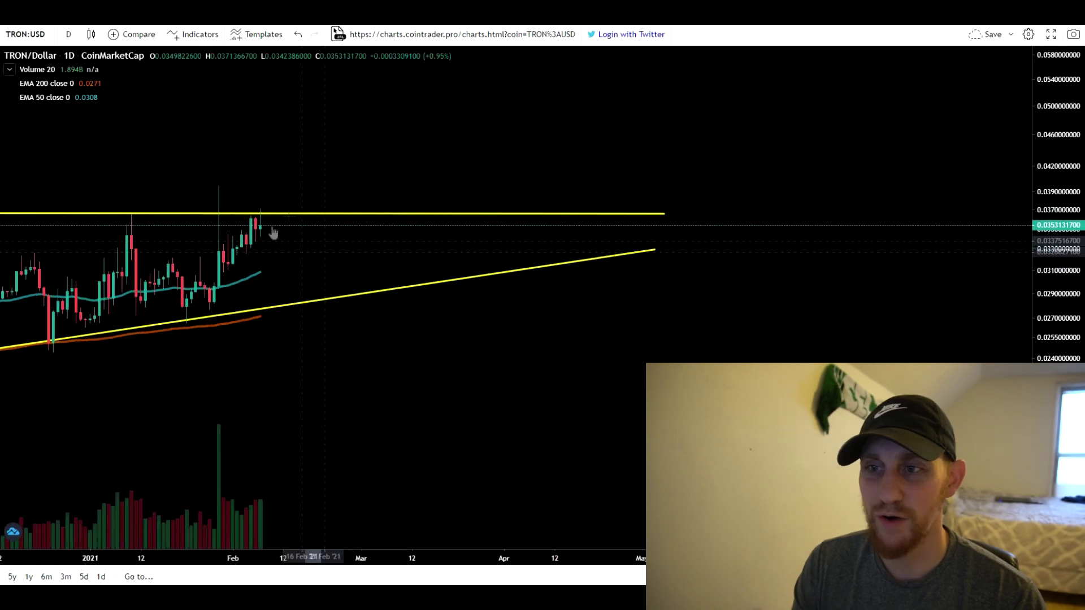
scroll(625, 306, down, 3)
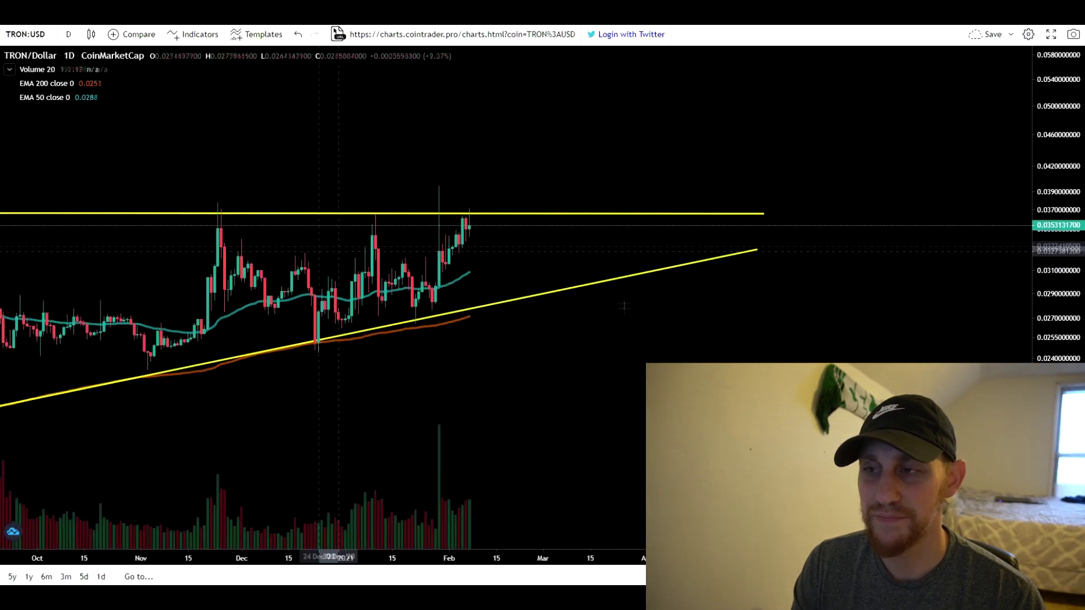
scroll(624, 306, down, 4)
scroll(574, 401, up, 3)
scroll(574, 402, down, 4)
scroll(571, 402, up, 2)
drag(693, 371, 520, 396)
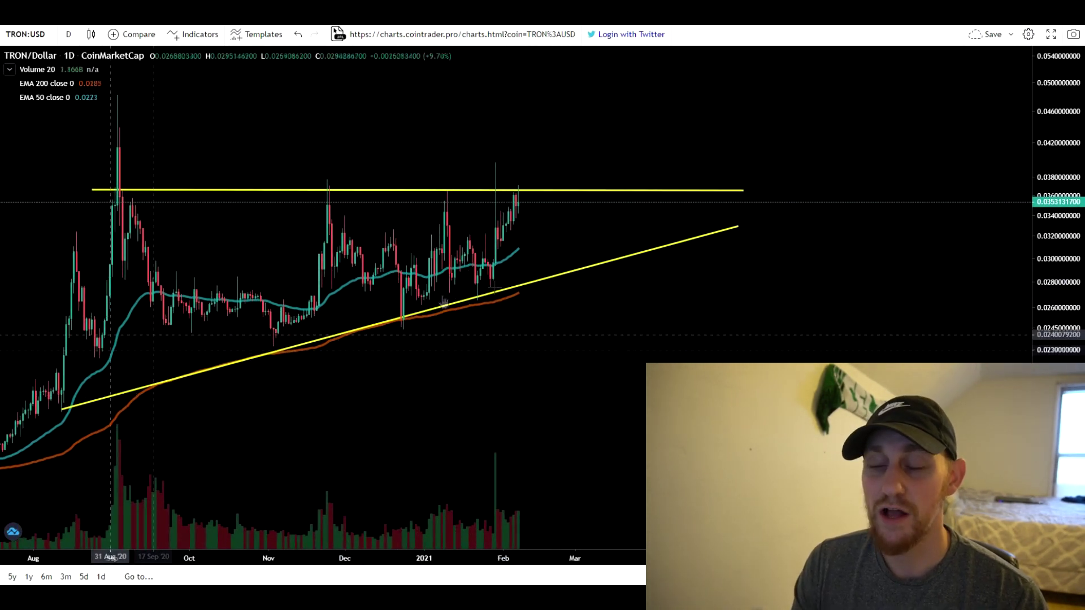
Examine the longer price history and how the EMA 50 and EMA 200 cross around early July 2020
scroll(509, 504, down, 4)
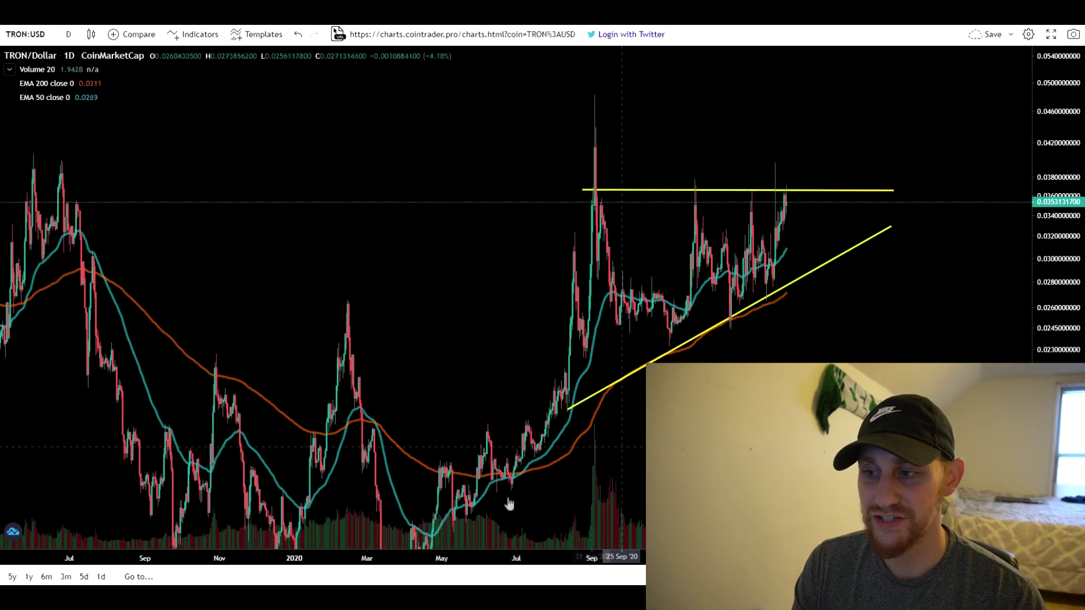
scroll(357, 485, up, 2)
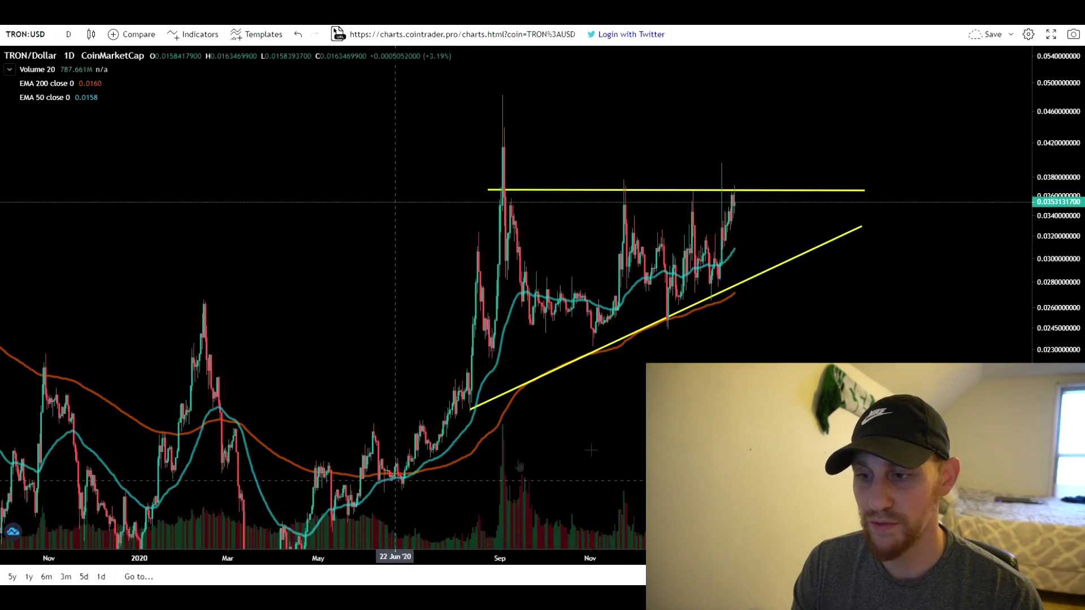
scroll(603, 467, down, 4)
scroll(548, 481, up, 5)
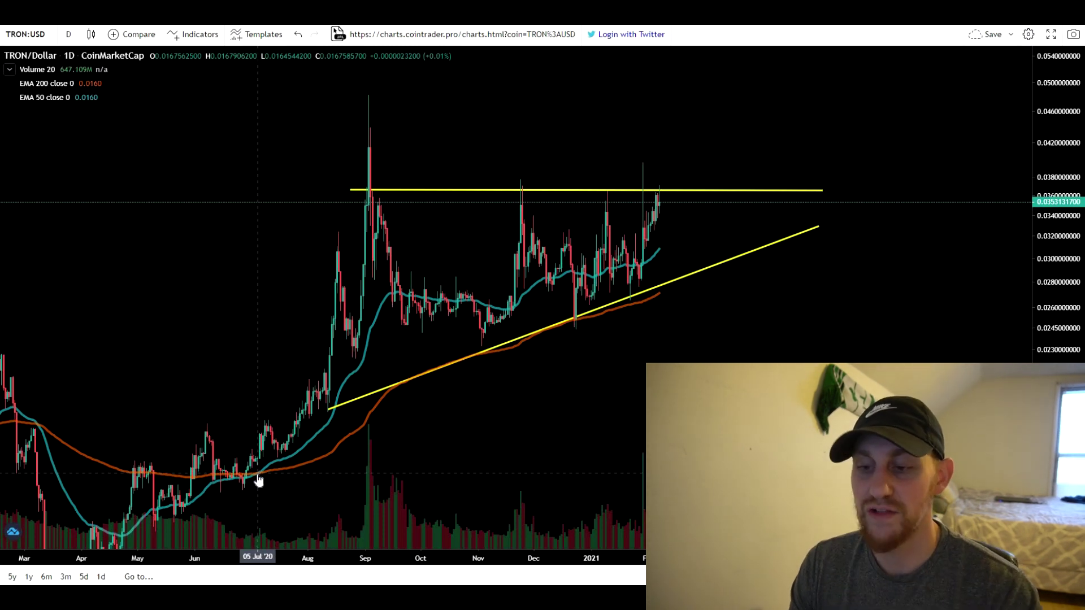
drag(446, 439, 183, 433)
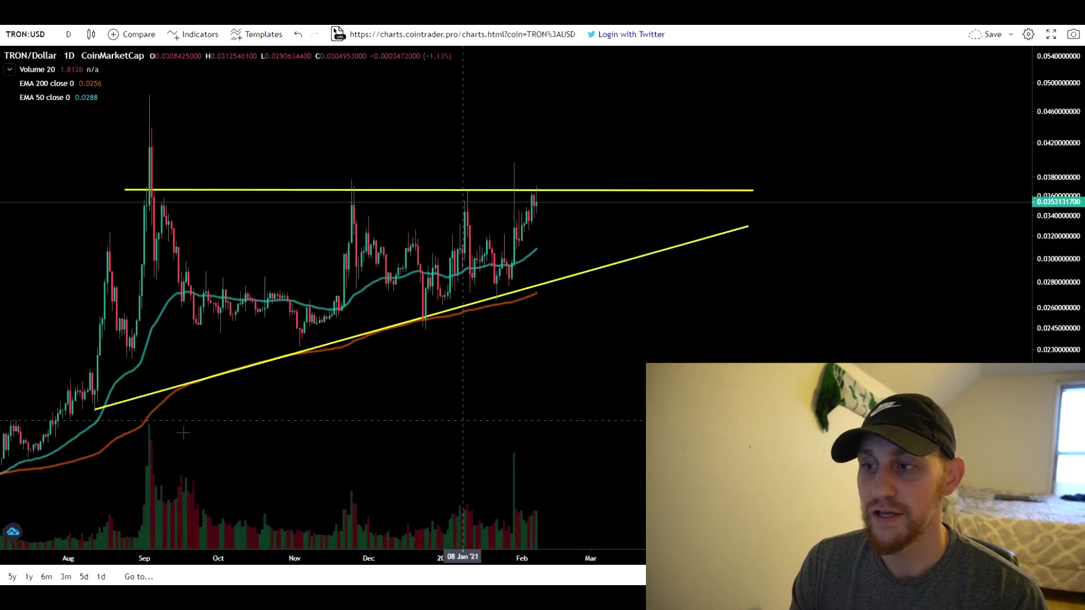
Examine the latest candles beneath the resistance line and the space remaining before the two yellow lines converge
drag(165, 468, 249, 336)
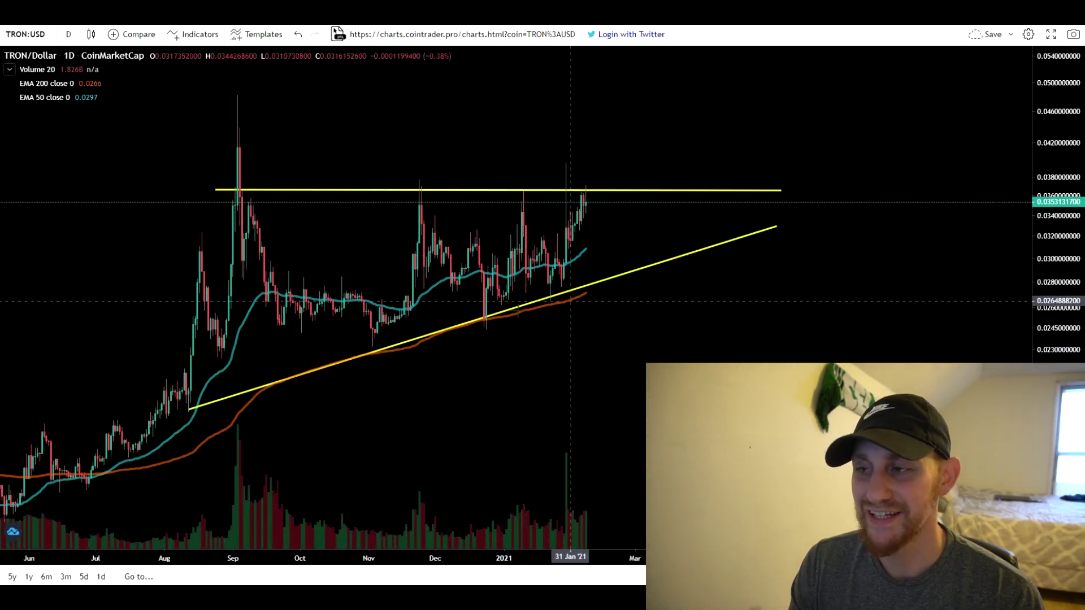
drag(571, 300, 493, 333)
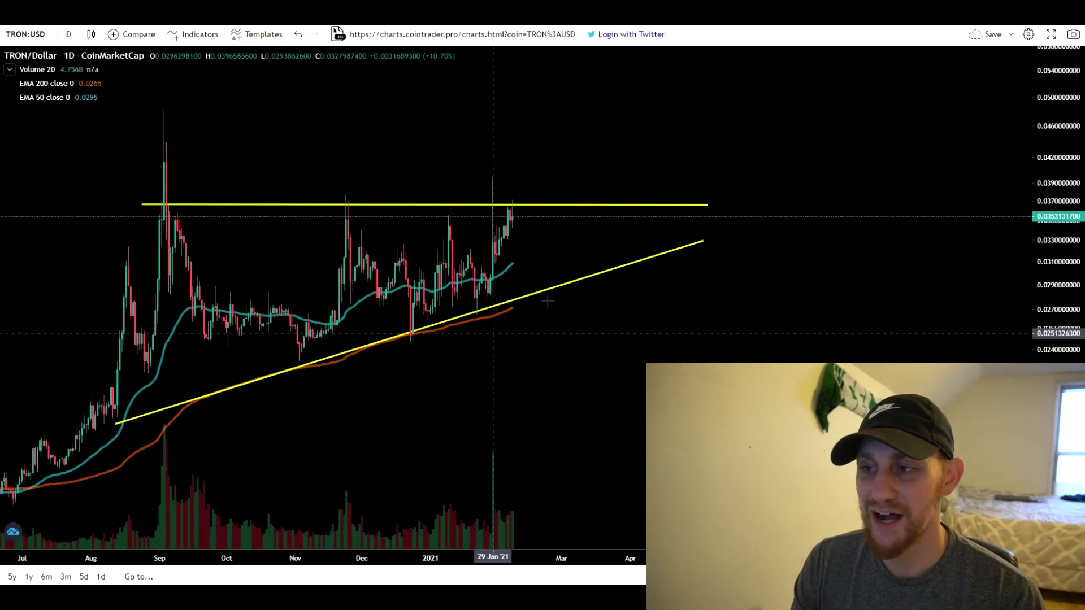
scroll(544, 348, up, 3)
drag(506, 389, 751, 376)
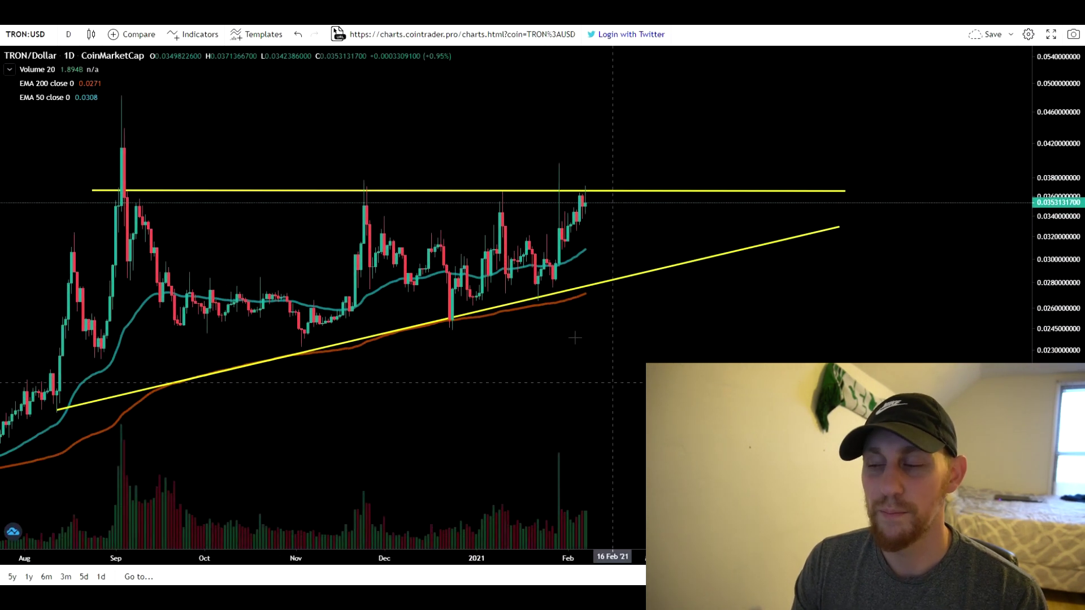
scroll(584, 388, up, 2)
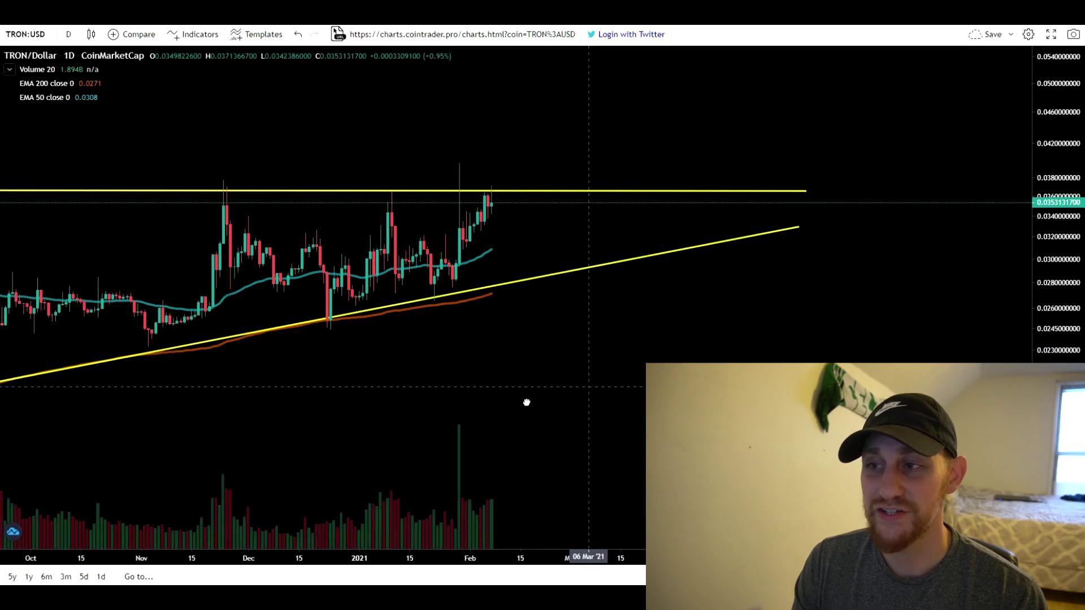
scroll(588, 385, down, 1)
drag(595, 363, 527, 389)
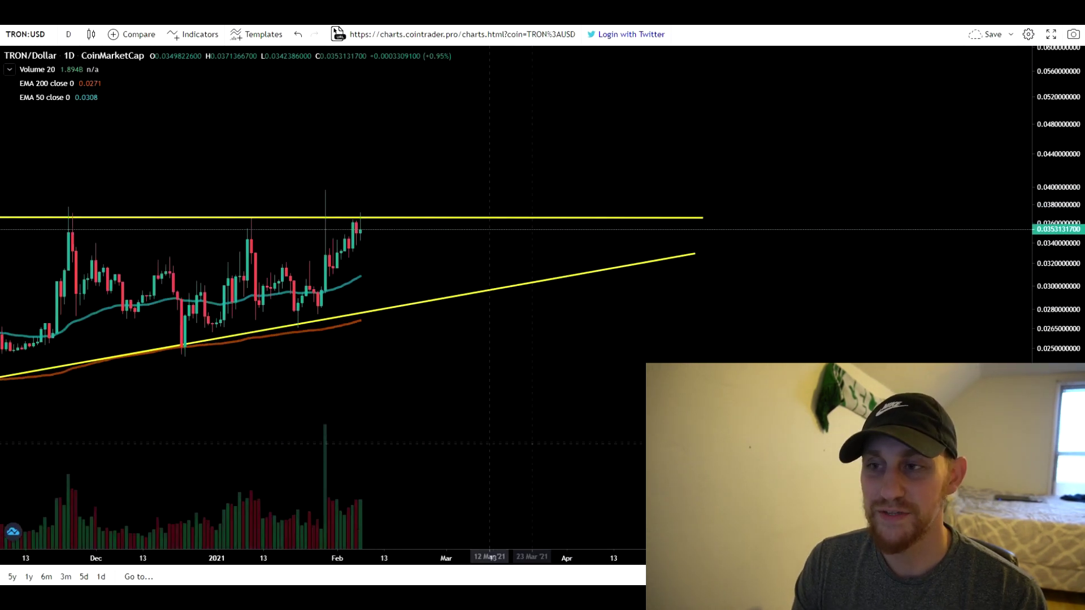
Draw a freehand yellow curve from just beside the latest candle down to the rising support line
scroll(554, 434, down, 3)
scroll(390, 226, up, 4)
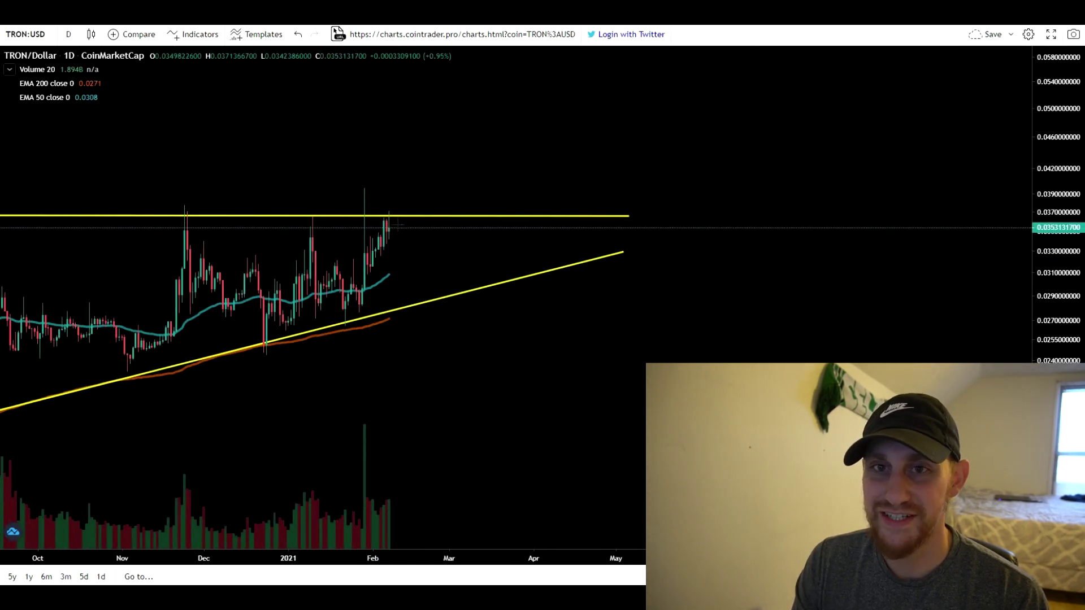
drag(396, 224, 455, 293)
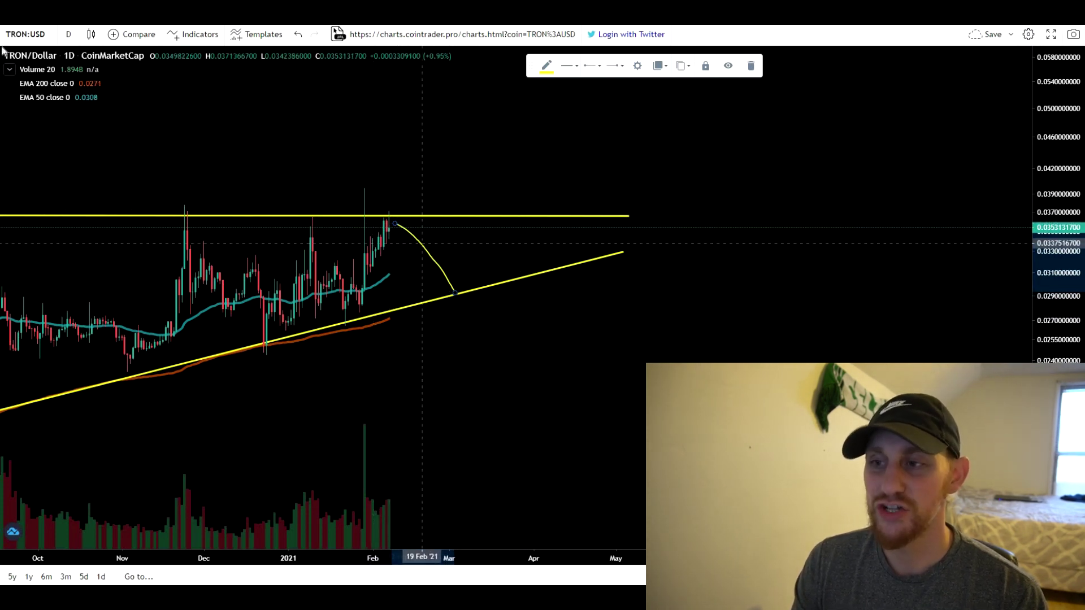
Draw a vertical trend line in early September 2020 from the resistance line down to the rising support line
drag(492, 399, 627, 401)
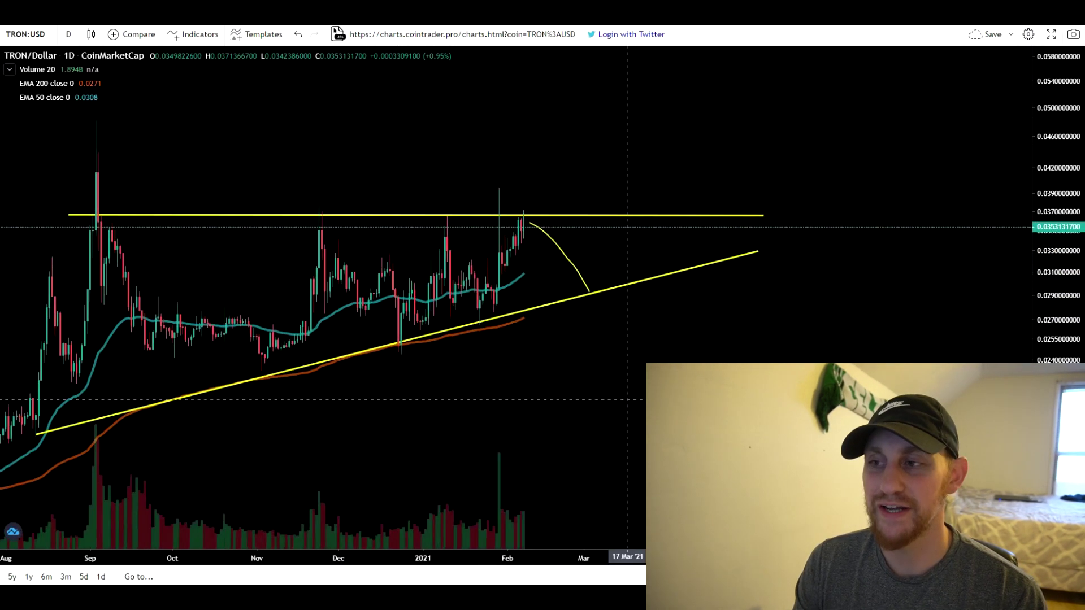
scroll(651, 402, down, 3)
drag(702, 407, 511, 383)
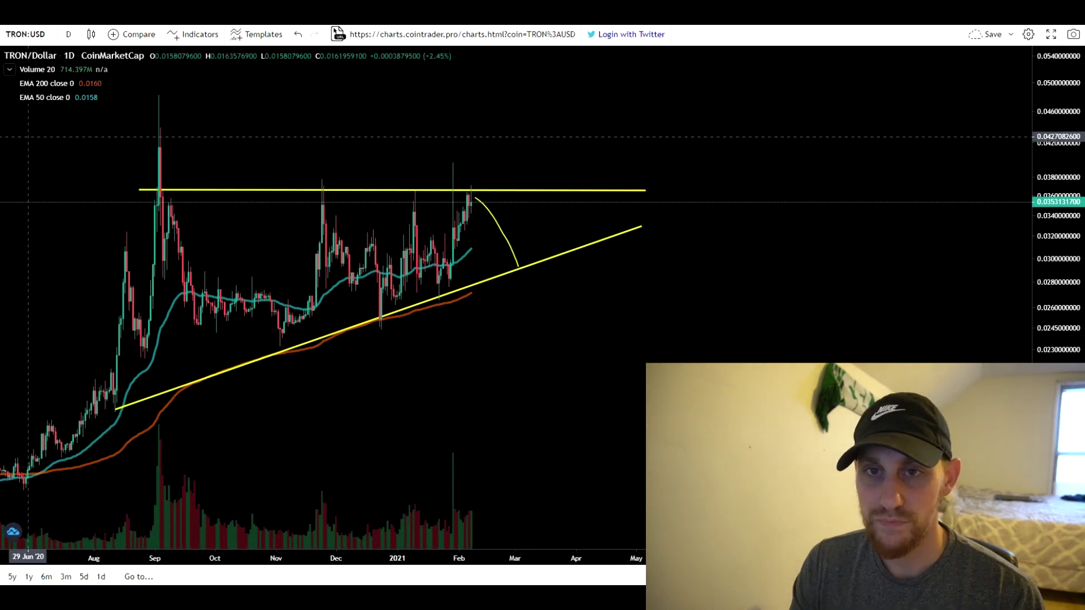
click(161, 190)
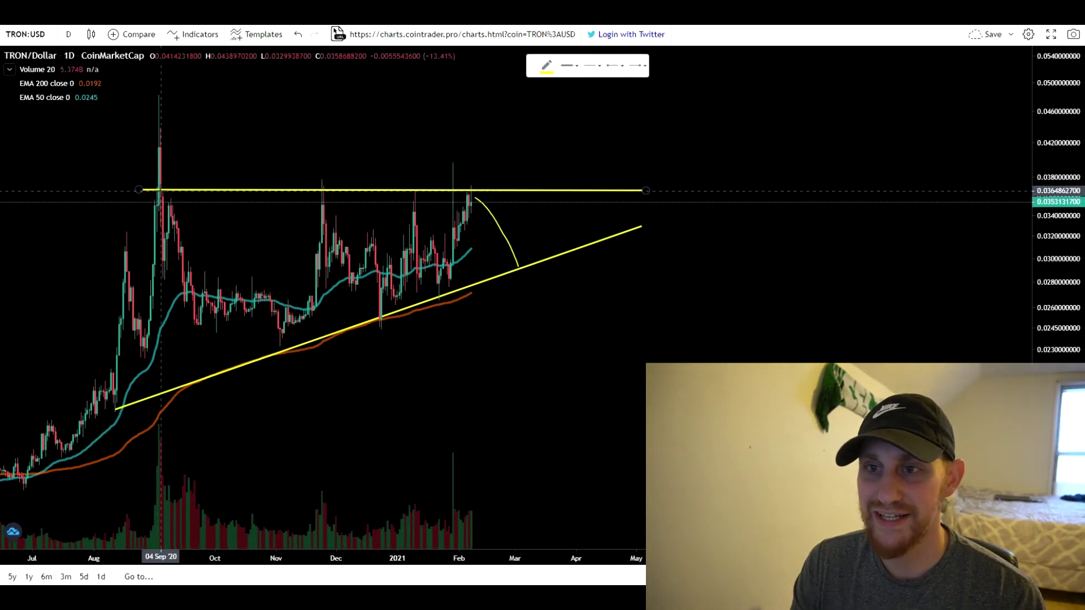
mouse_move(161, 190)
mouse_down()
mouse_move(142, 393)
mouse_move(163, 390)
mouse_up()
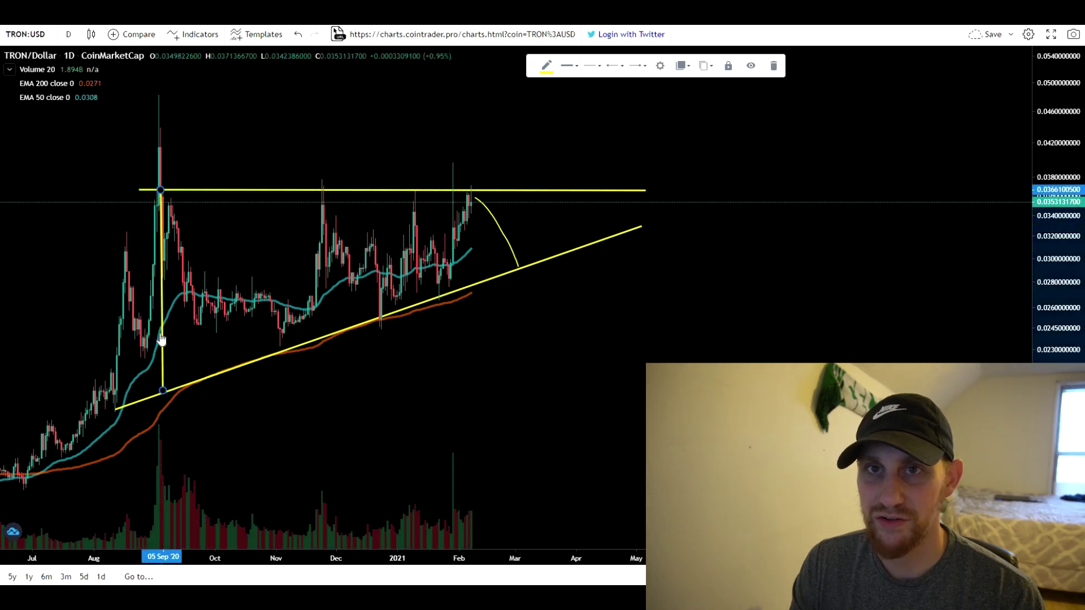
Move the vertical line just beyond the latest candle so its lower end rests on the resistance line and it projects upward
mouse_move(163, 349)
mouse_down()
mouse_move(456, 166)
mouse_move(481, 162)
mouse_up()
click(525, 64)
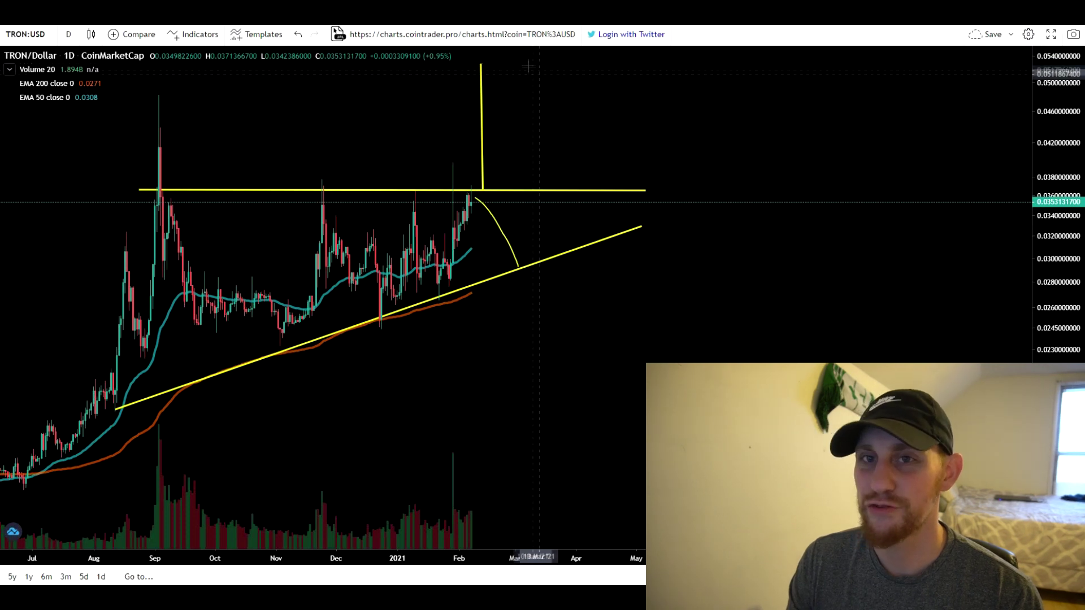
drag(431, 129, 369, 223)
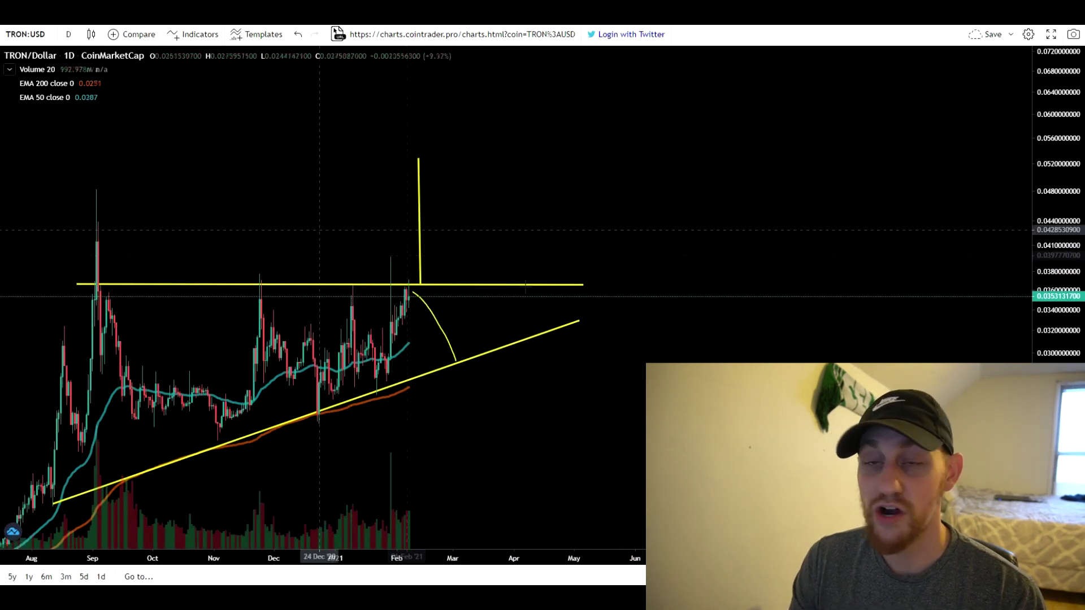
drag(564, 390, 670, 305)
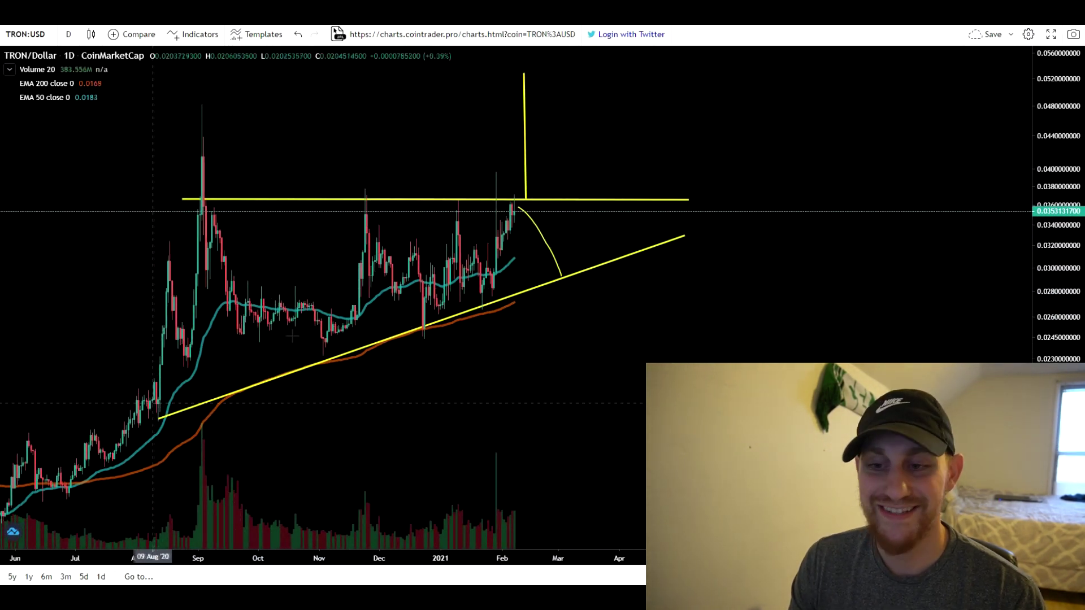
drag(652, 308, 600, 373)
drag(632, 336, 616, 357)
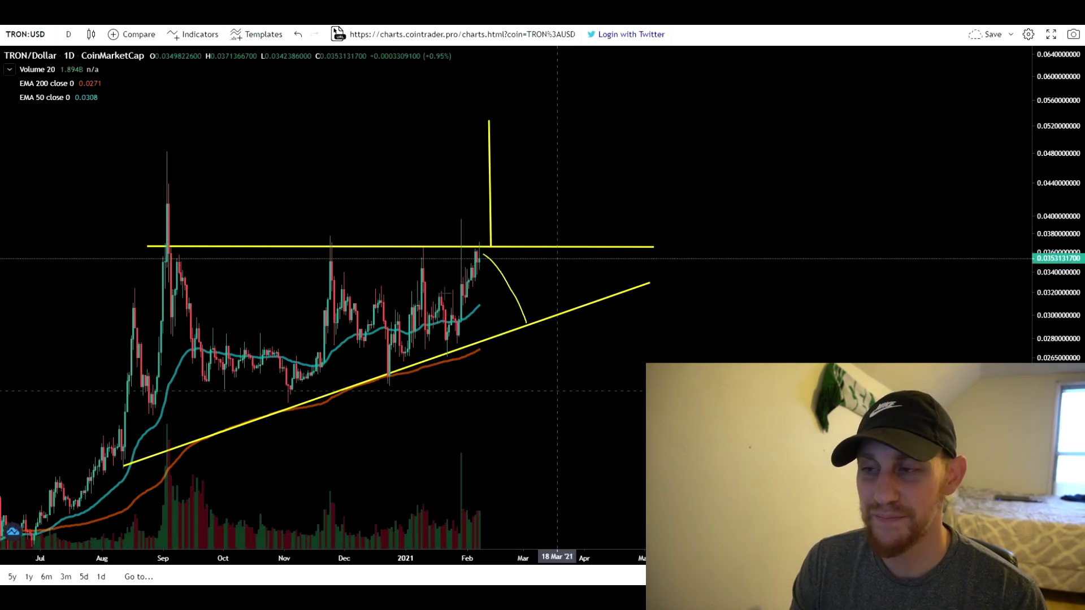
scroll(557, 390, up, 5)
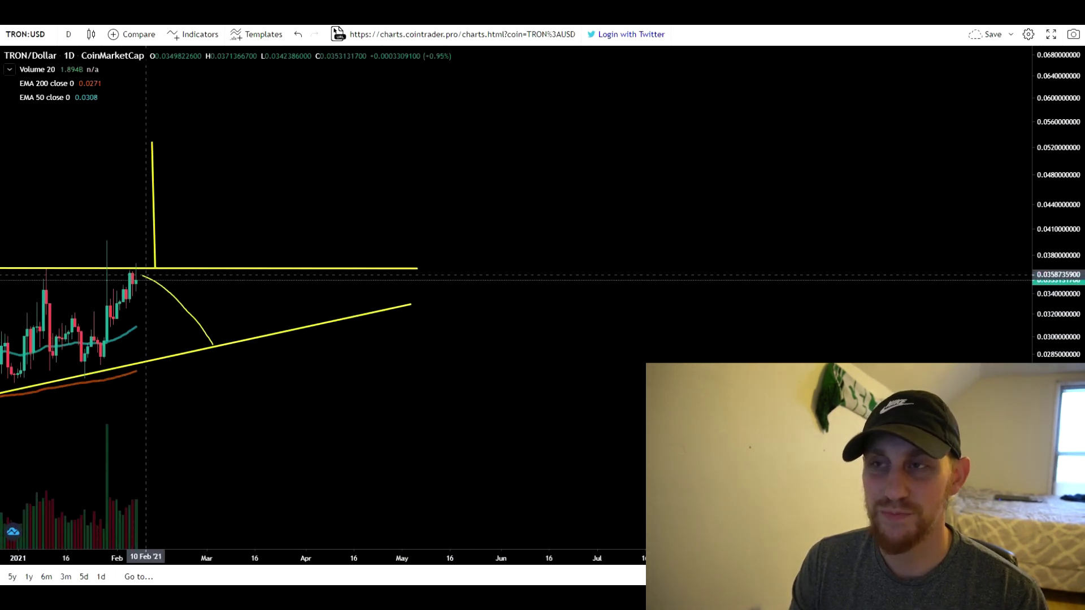
scroll(146, 275, down, 5)
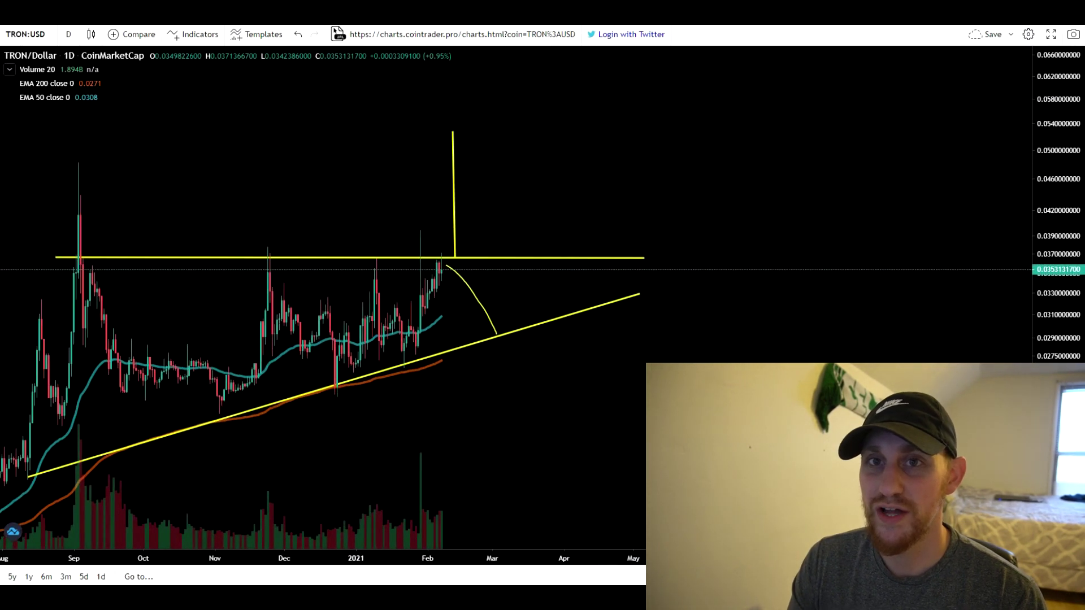
Add a green horizontal line at the upper end of the projected vertical line, at about 0.0527
key(alt+t)
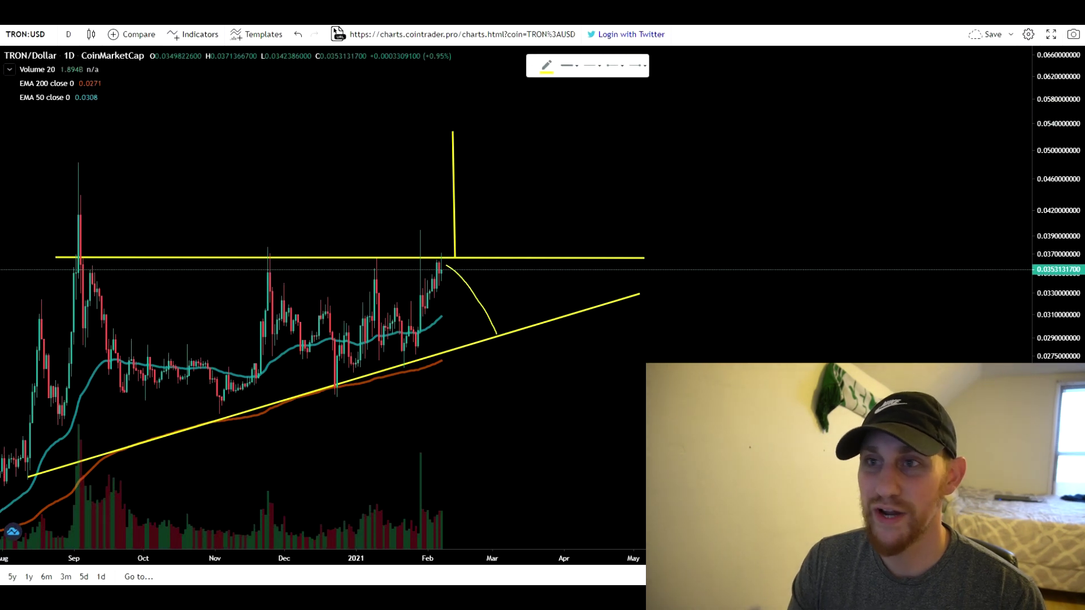
click(2, 59)
click(49, 130)
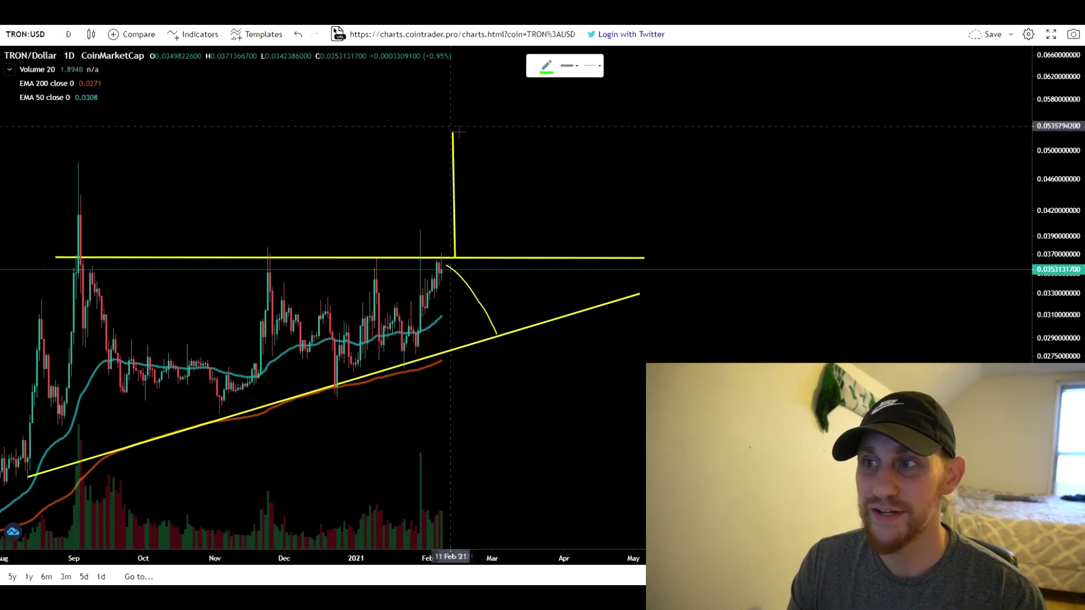
click(458, 131)
click(2, 38)
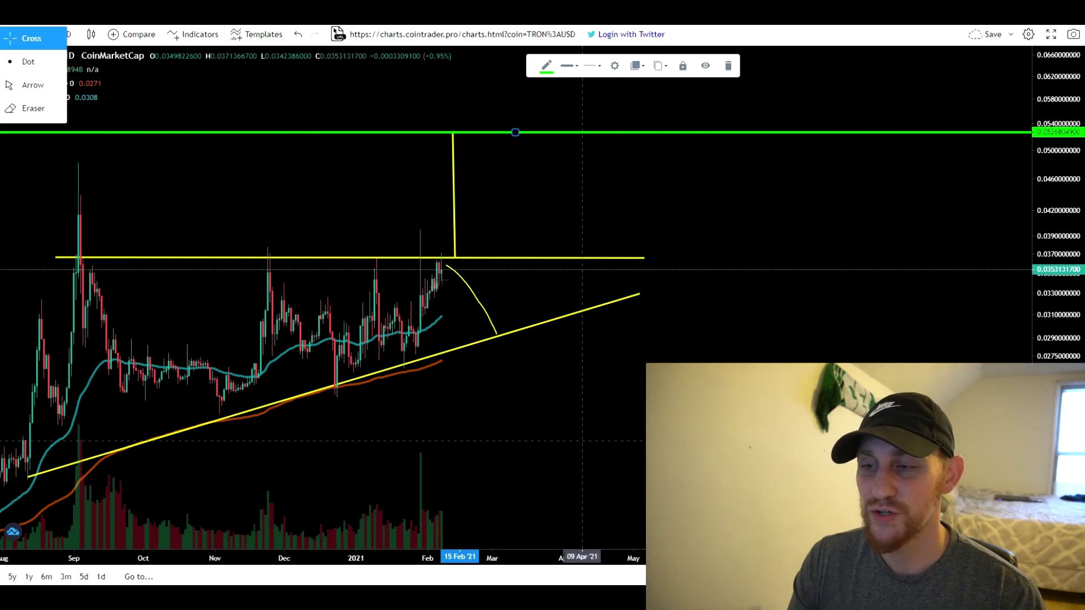
click(595, 432)
scroll(390, 236, up, 1)
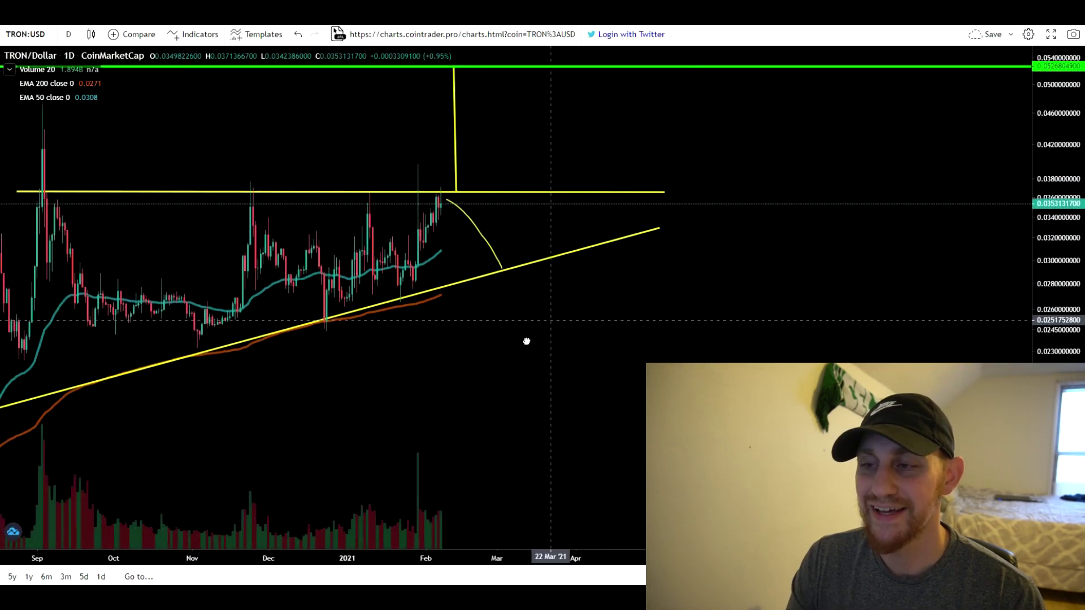
drag(527, 339, 520, 346)
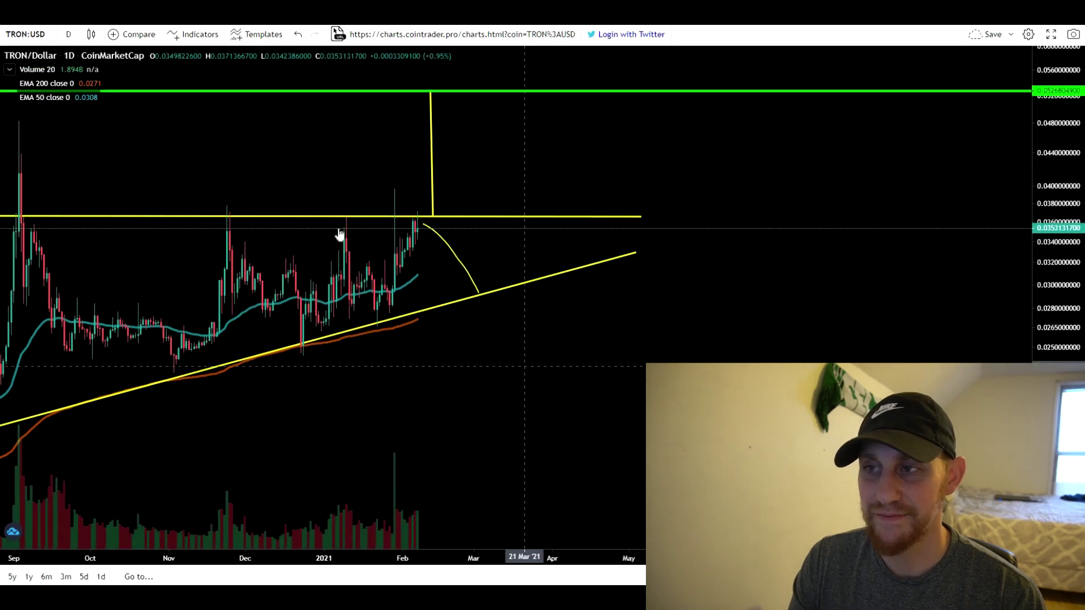
On the 4-hour chart, draw freehand circles around the three places where price touches the ascending triangle's resistance line
drag(558, 328, 567, 334)
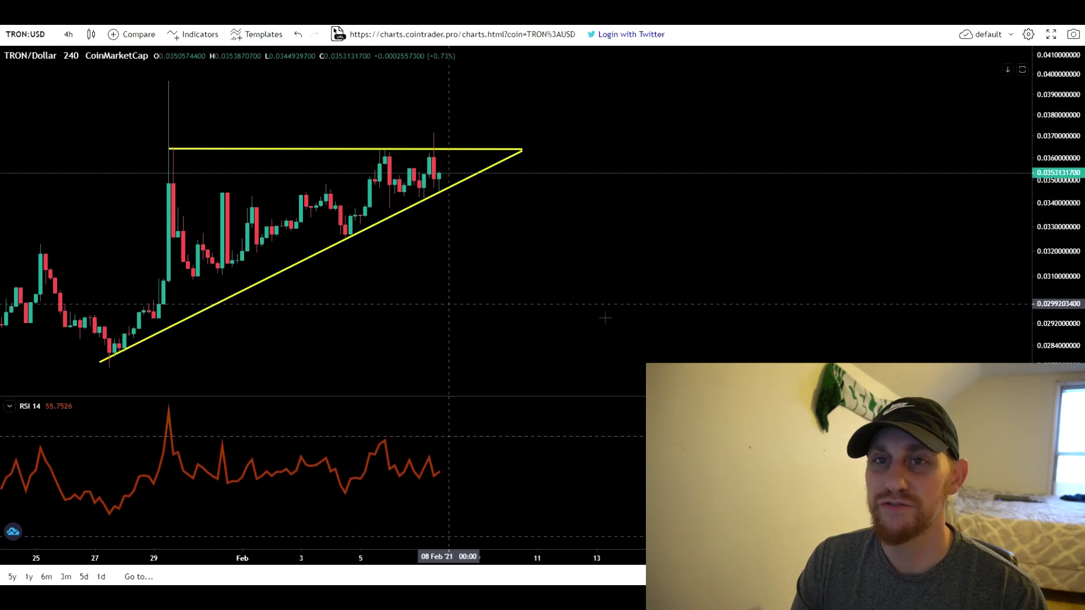
scroll(707, 318, down, 3)
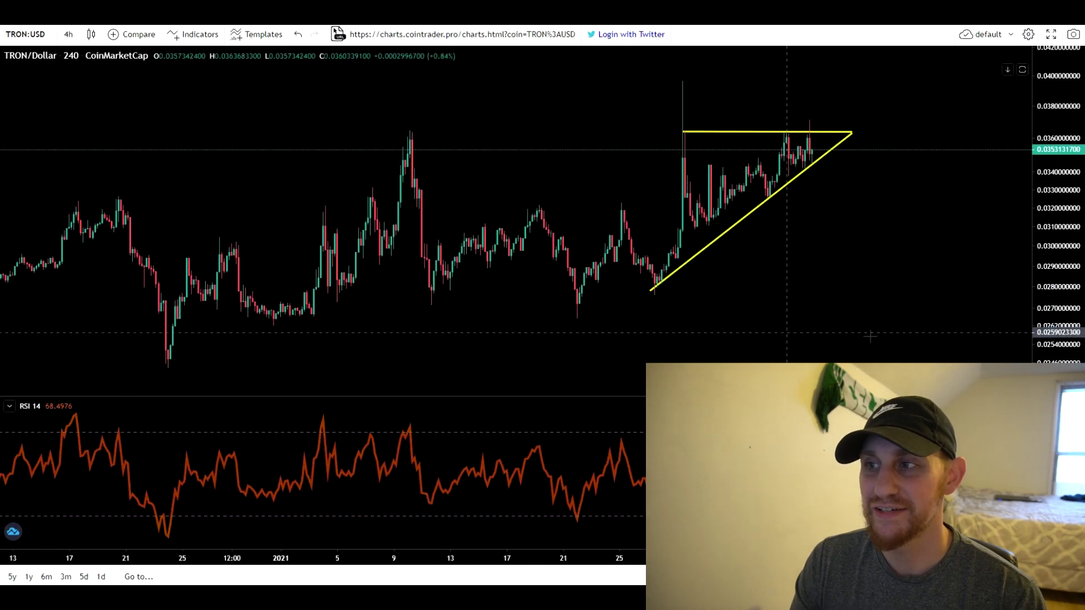
scroll(870, 336, down, 12)
drag(887, 275, 556, 331)
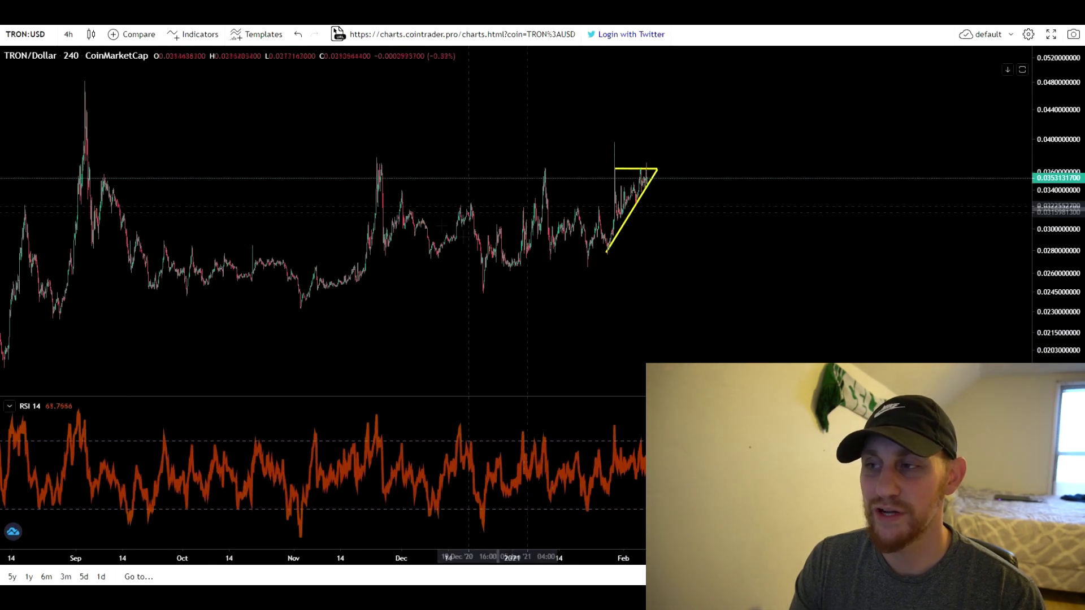
scroll(661, 199, up, 5)
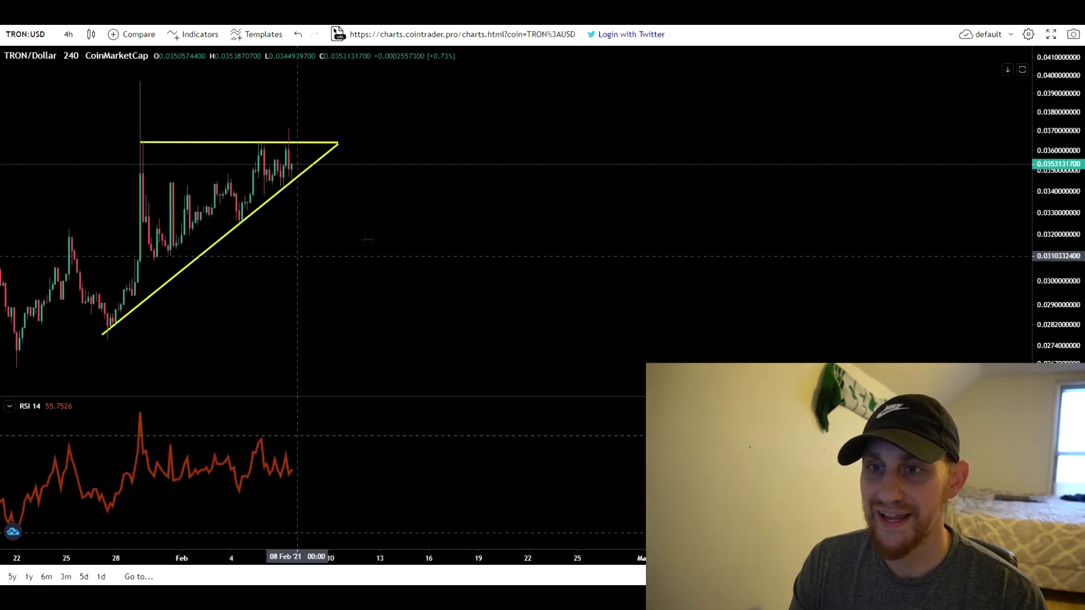
scroll(362, 255, up, 2)
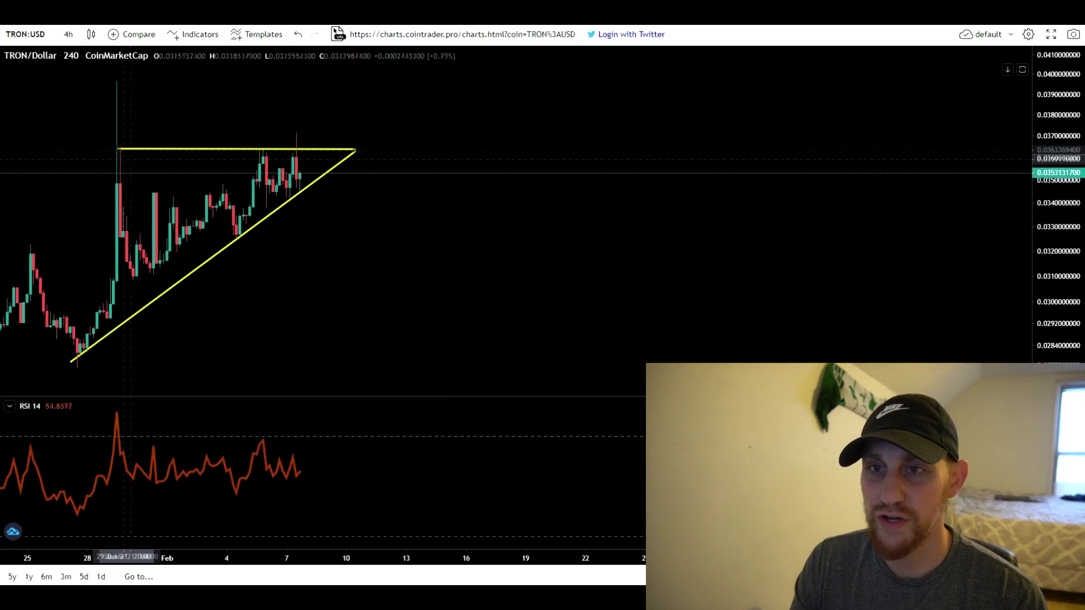
drag(129, 138, 124, 143)
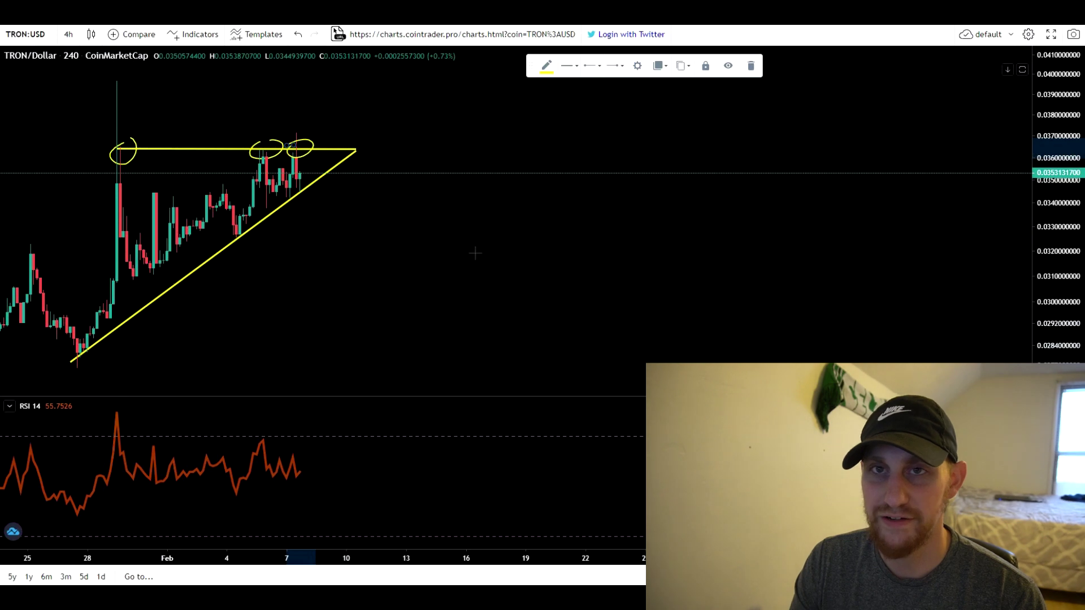
drag(388, 219, 490, 215)
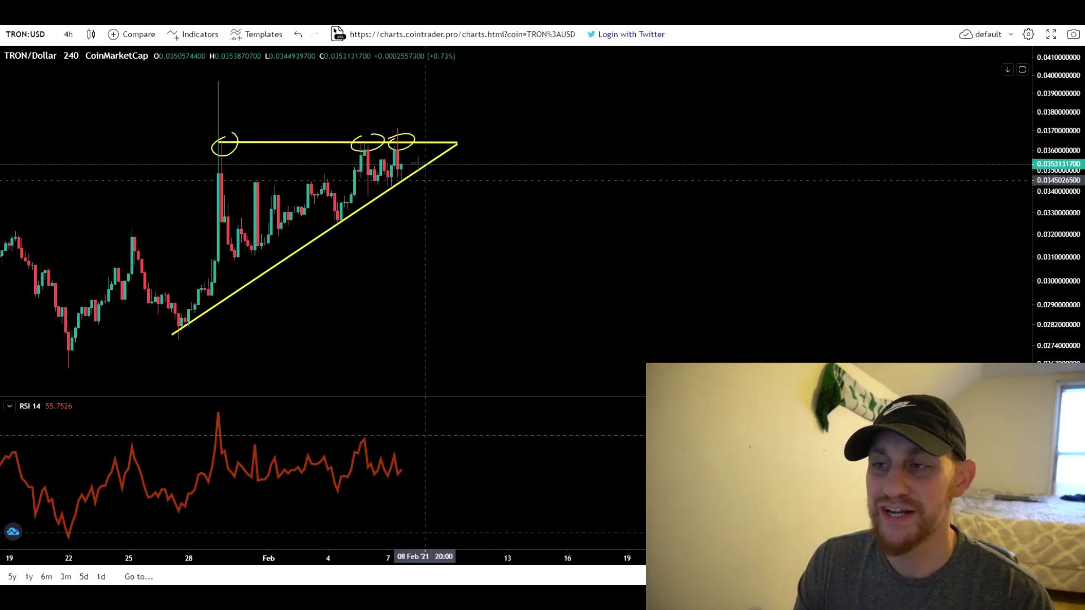
Delete the horizontal resistance line and the three freehand circles from the 4-hour chart
click(405, 142)
key(Delete)
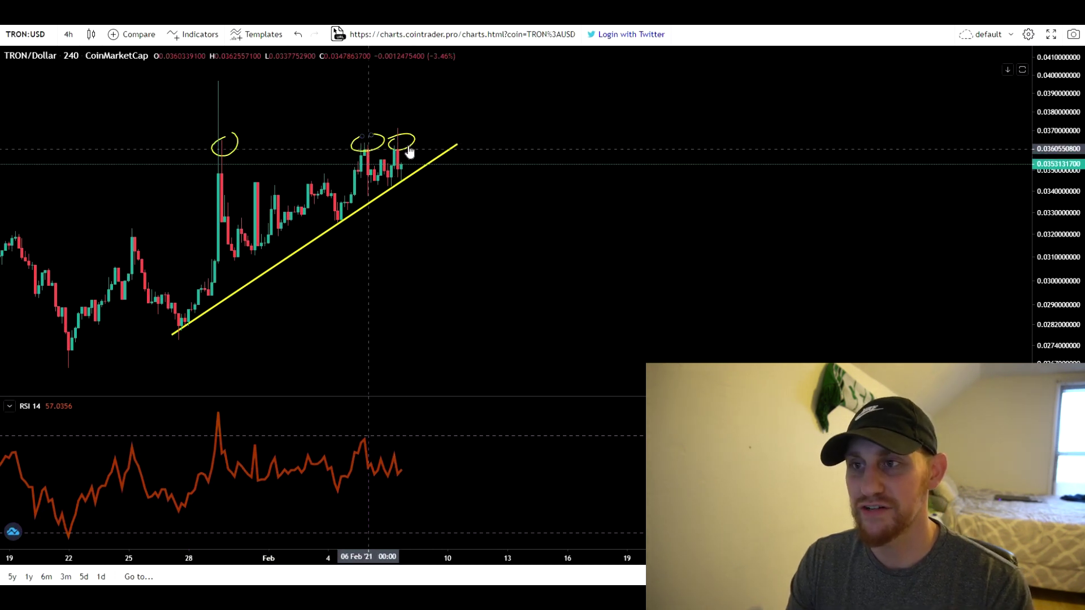
click(367, 136)
key(Delete)
click(401, 134)
key(Delete)
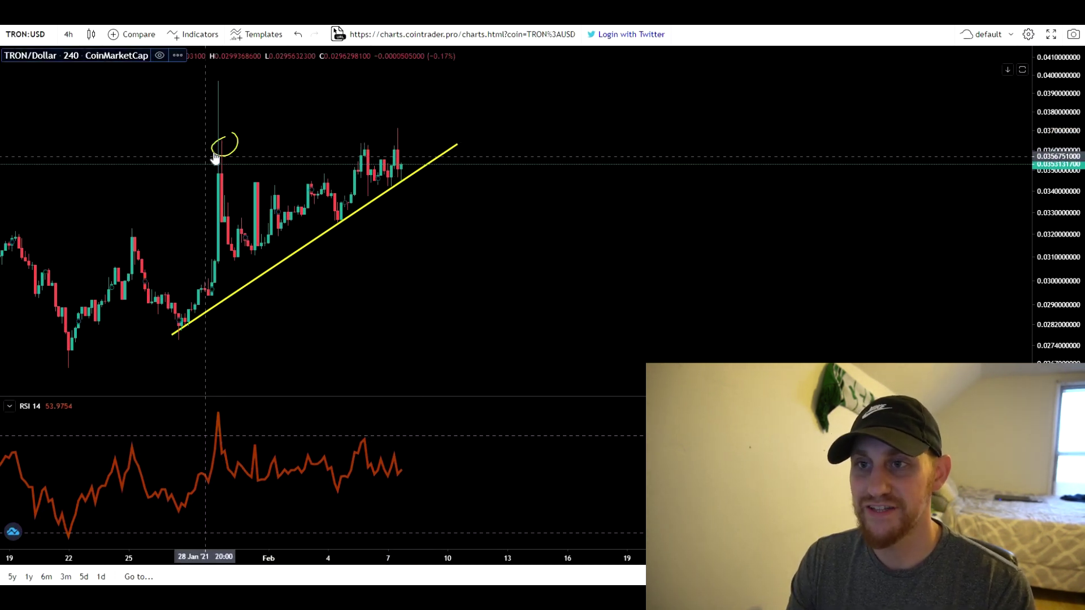
click(214, 153)
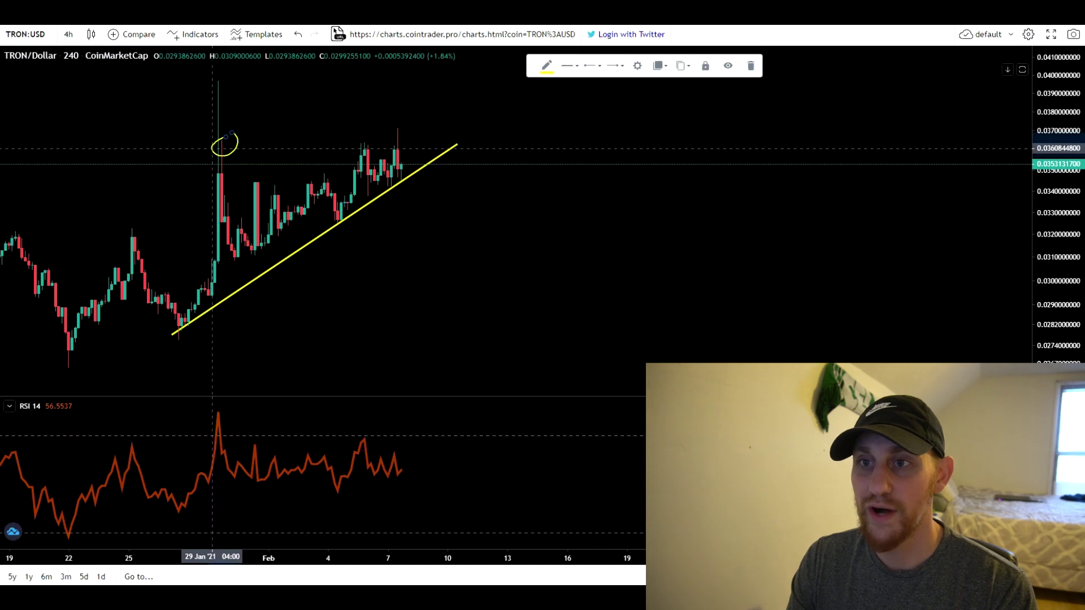
key(Delete)
Draw a horizontal resistance trend line at about 0.0365 from 29 January to 10 February 2021 above the rising support line
click(207, 139)
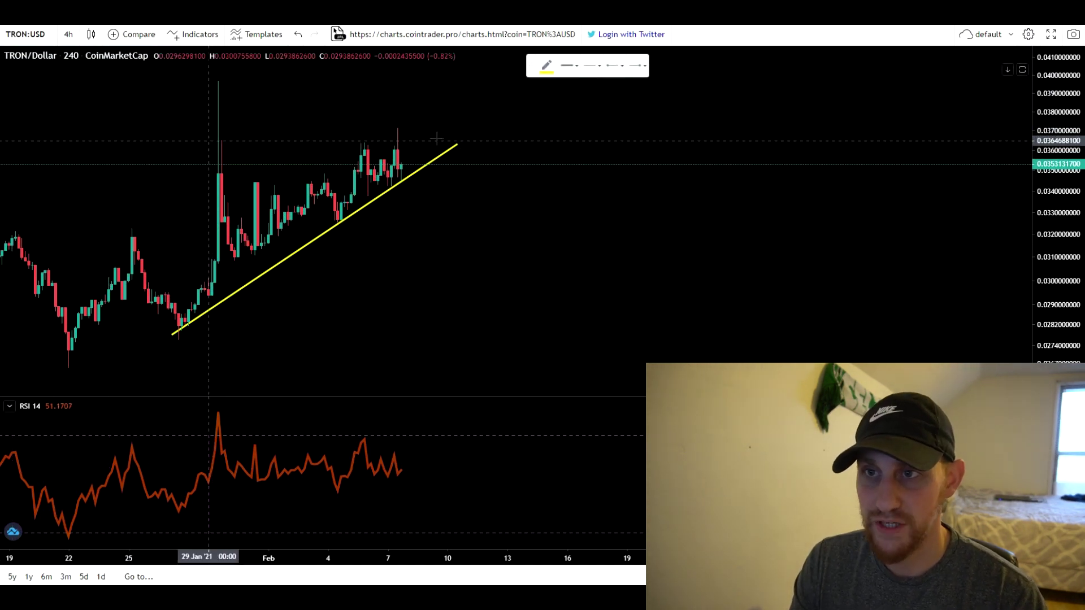
click(461, 140)
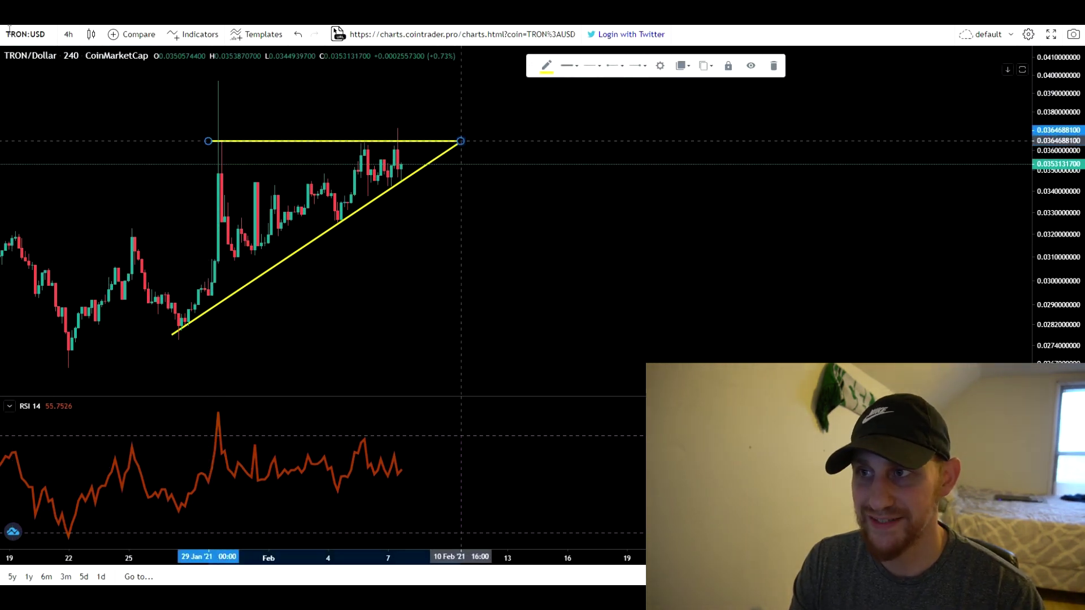
click(564, 242)
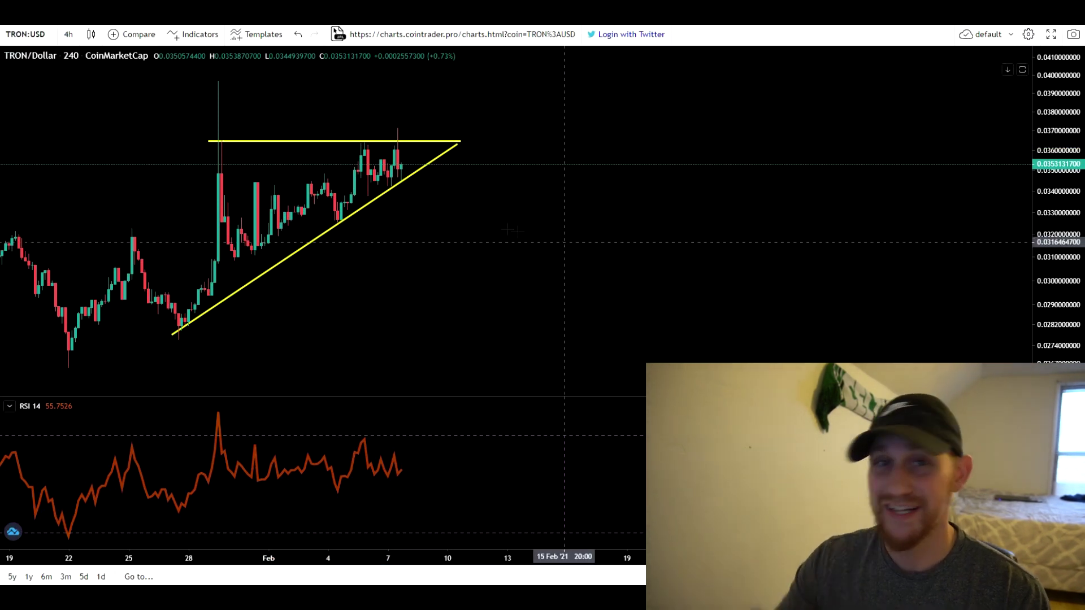
Draw a near-vertical trend line in late January 2021 from the resistance line down to the rising support line
scroll(545, 226, left, 3)
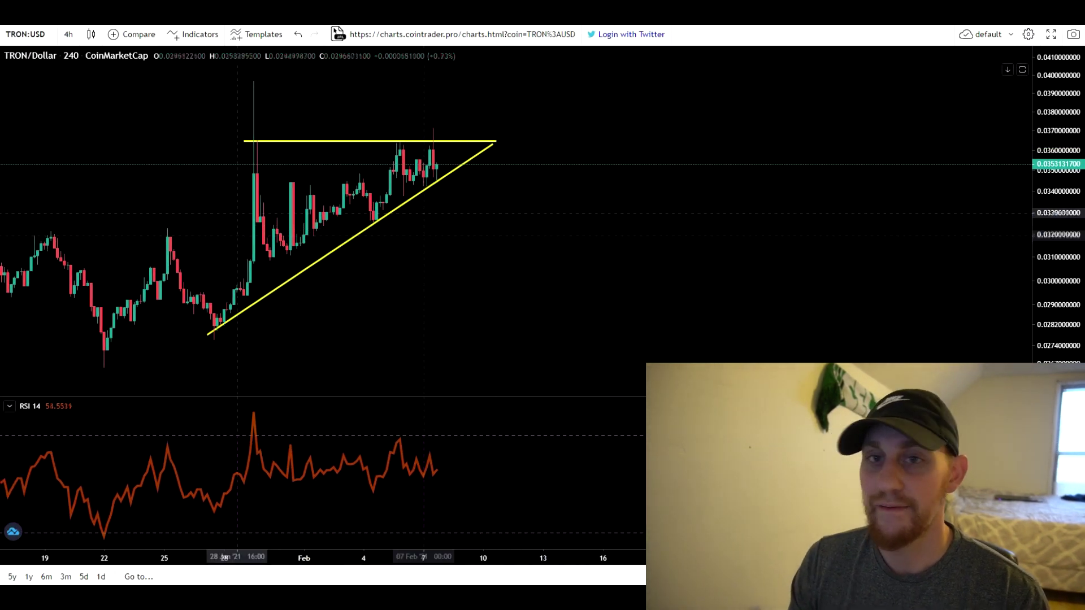
click(254, 142)
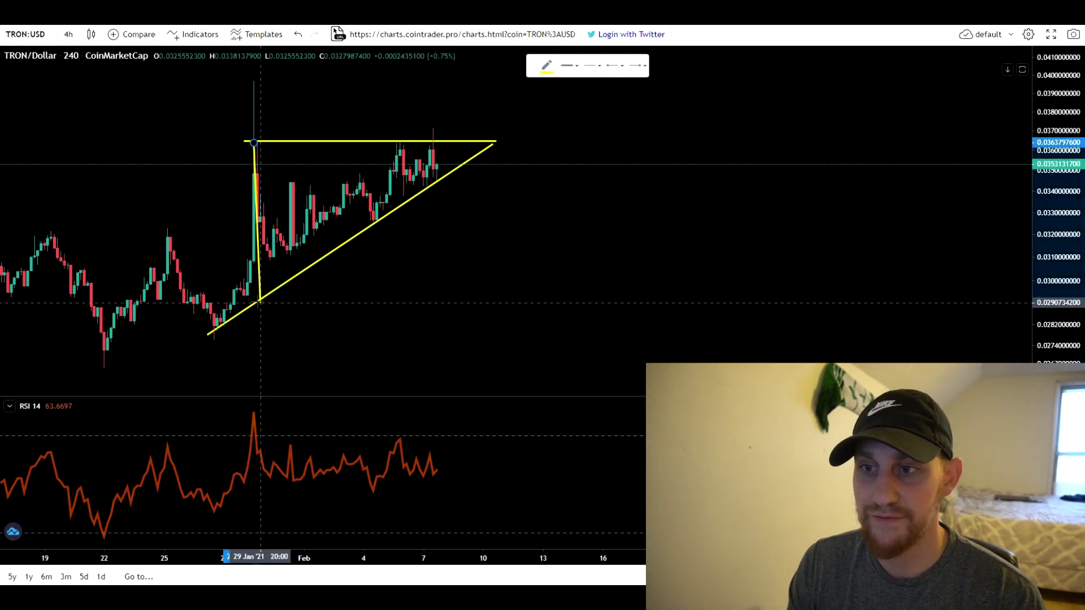
click(258, 301)
Move the near-vertical line just beyond the latest candle so its lower end rests on the 4-hour resistance line and it projects upward
drag(257, 225, 412, 113)
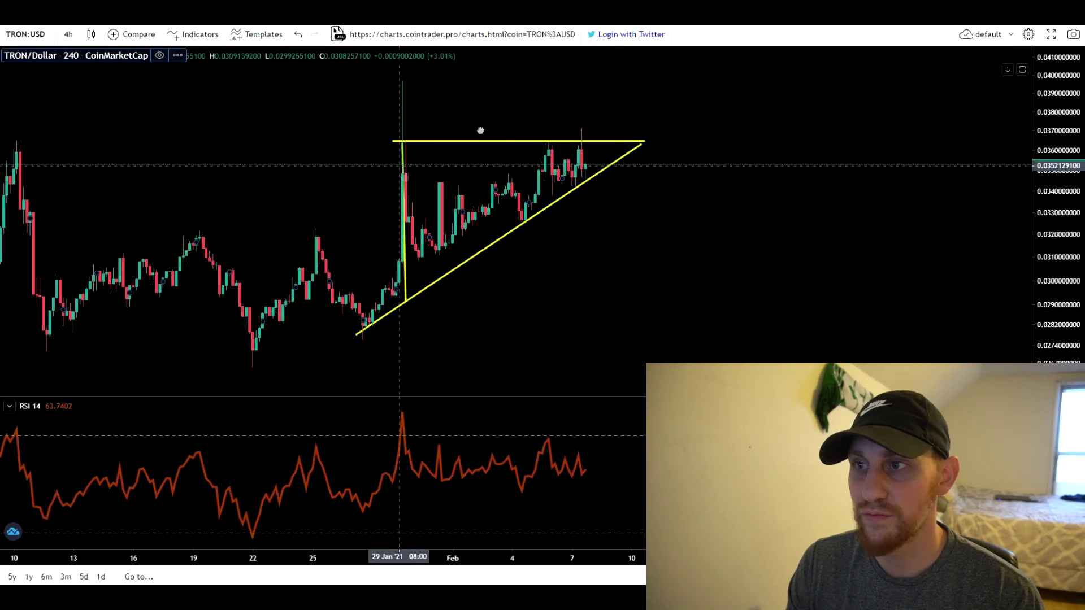
drag(592, 59, 613, 39)
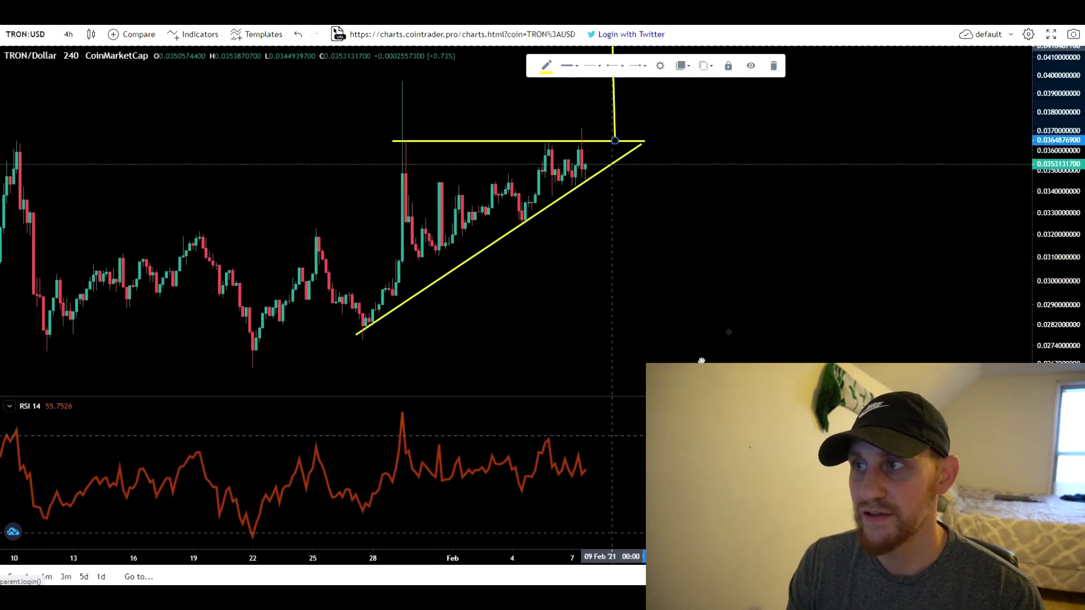
click(749, 288)
drag(748, 288, 681, 382)
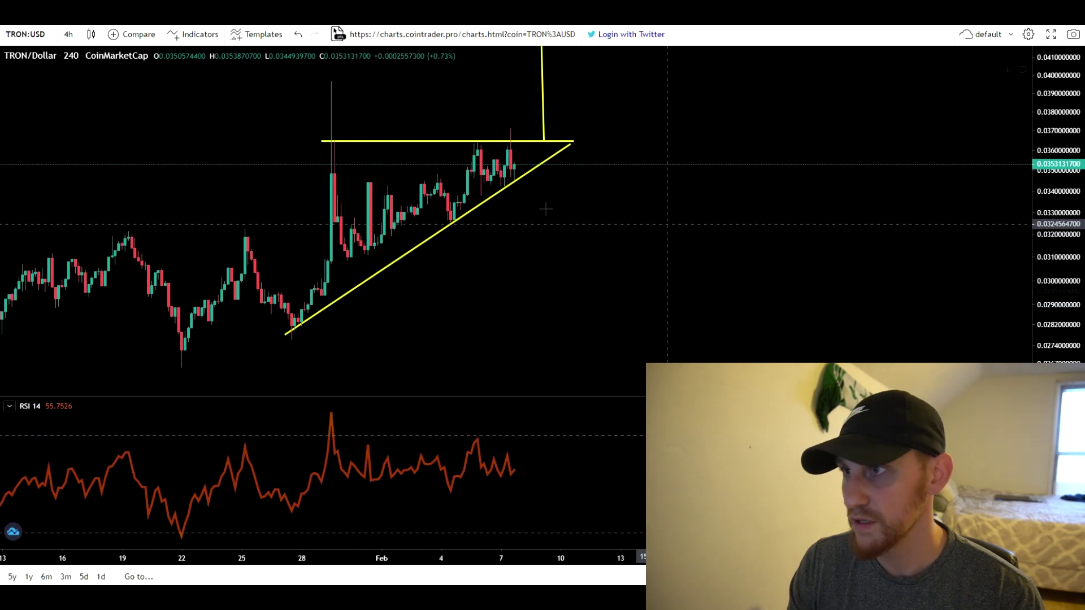
mouse_move(578, 117)
mouse_down()
mouse_move(564, 259)
mouse_move(532, 310)
mouse_up()
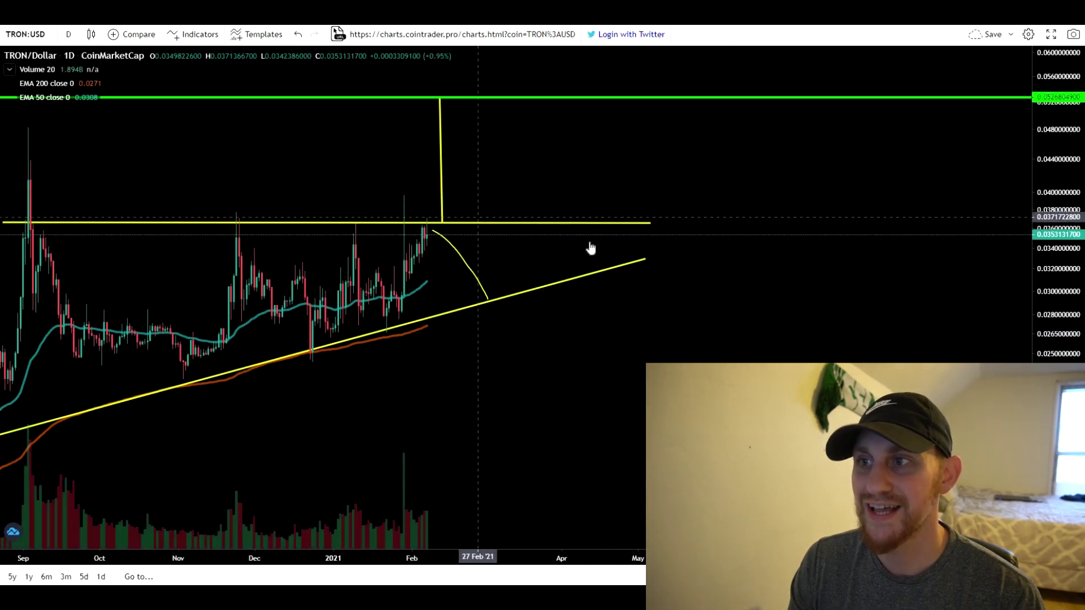
Examine the triangle and projected breakout target on the daily chart, and compare them with those on the 4-hour chart
scroll(613, 186, down, 3)
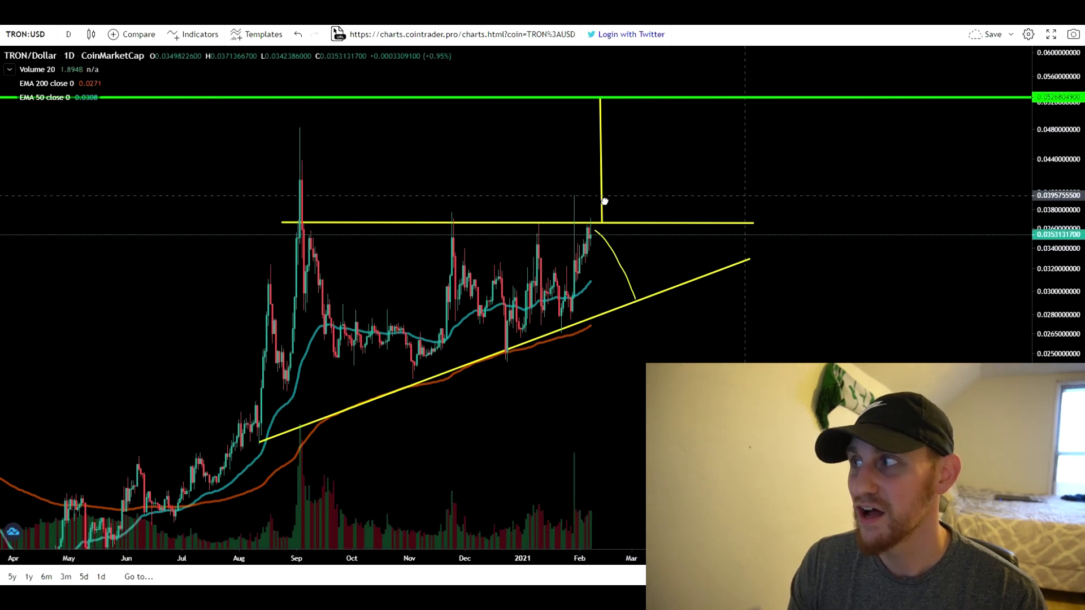
drag(604, 201, 484, 202)
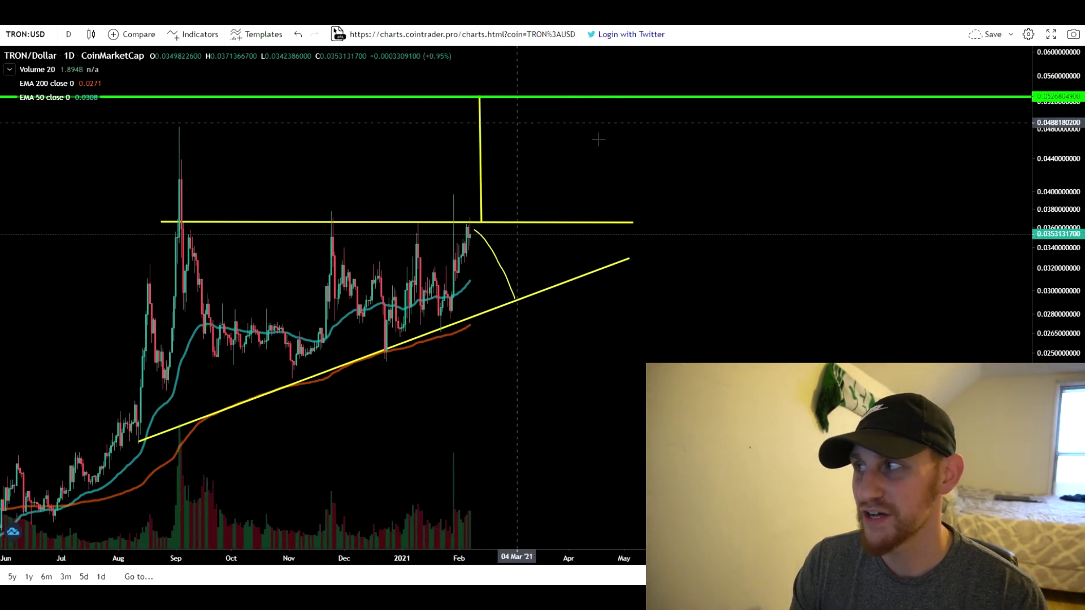
drag(636, 135, 680, 131)
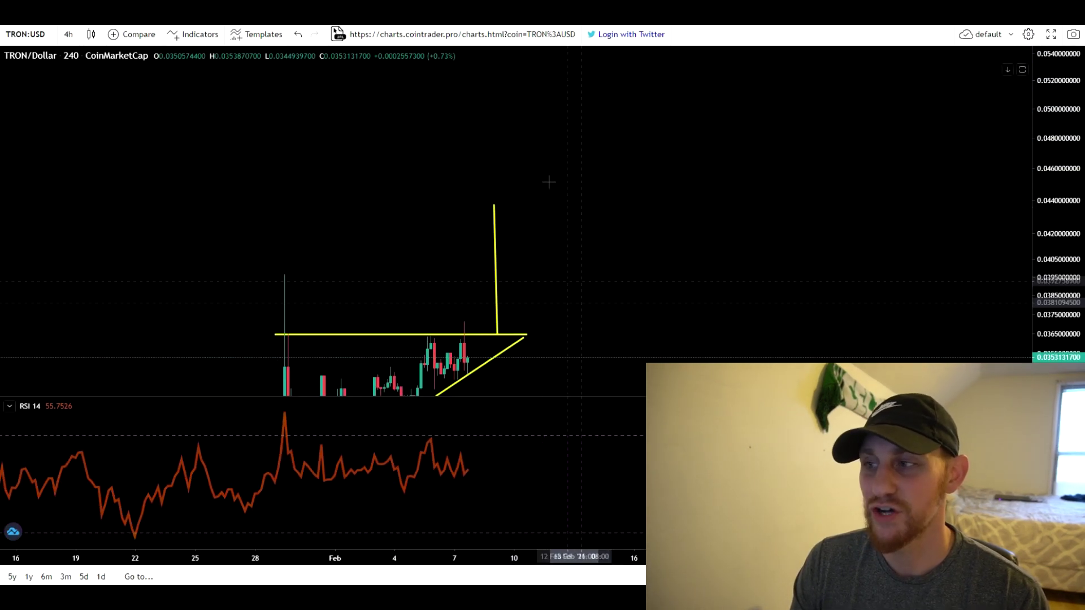
drag(500, 204, 523, 158)
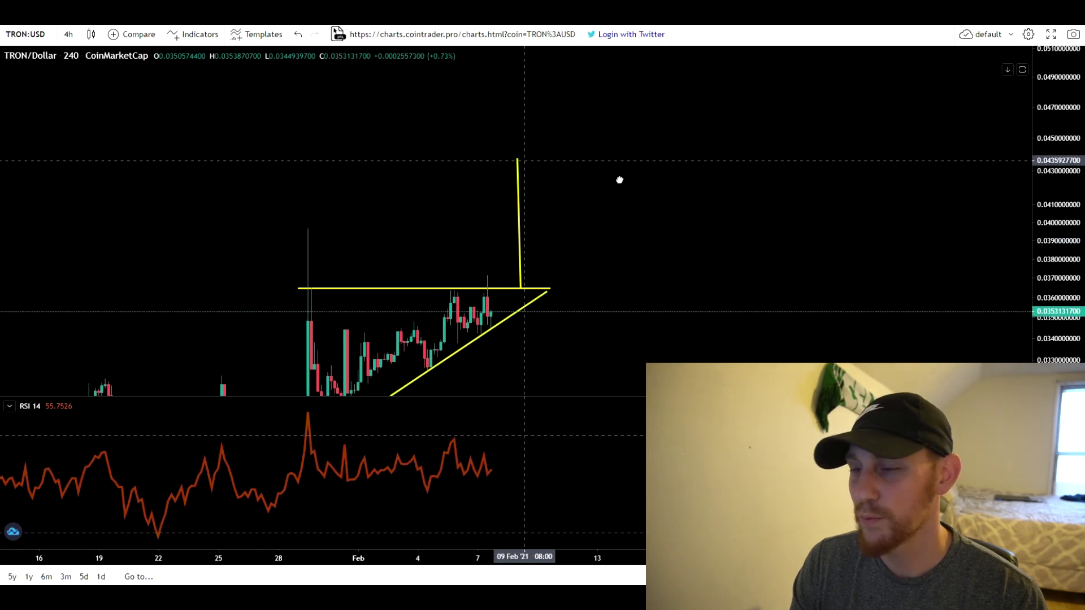
drag(619, 180, 628, 236)
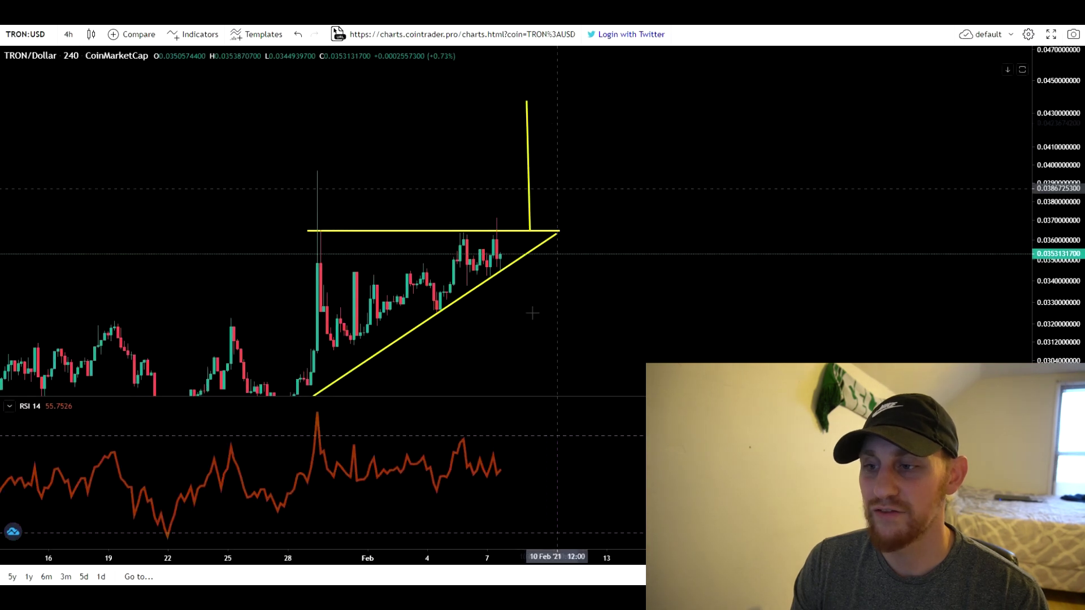
drag(508, 238, 483, 155)
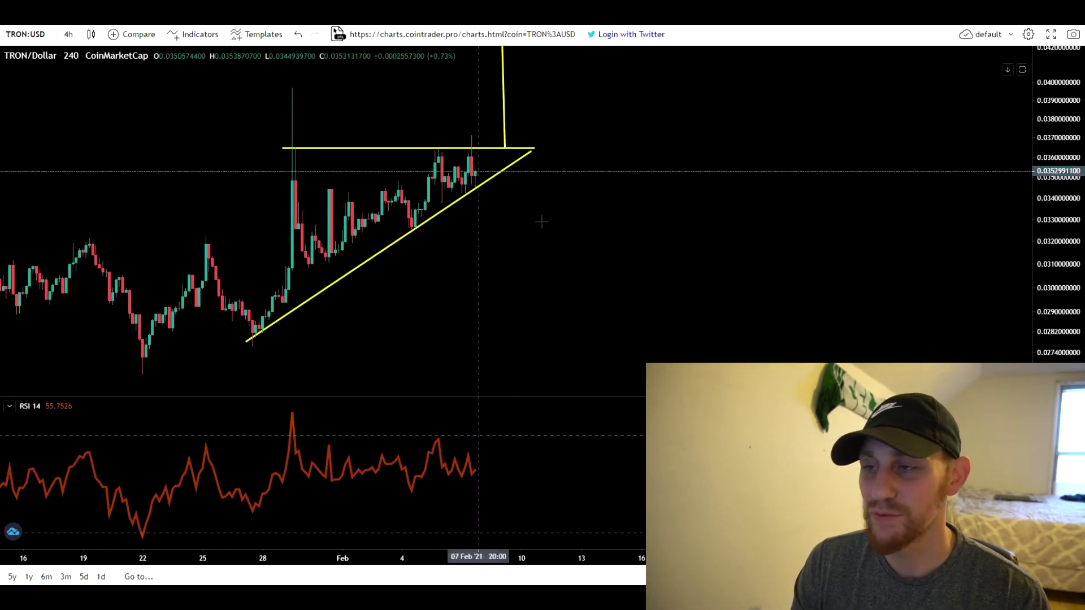
drag(560, 196, 538, 204)
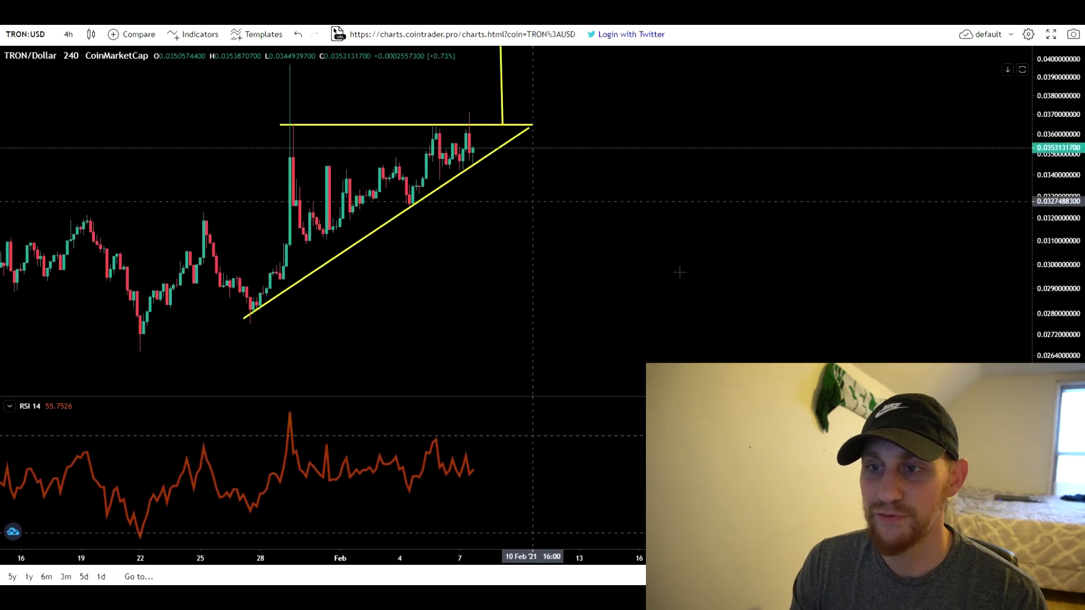
Add a green horizontal line at about 0.0282, near the low where the 4-hour triangle's rising support begins
scroll(678, 271, down, 4)
scroll(615, 273, down, 2)
drag(757, 290, 623, 272)
scroll(614, 273, up, 4)
drag(467, 266, 537, 257)
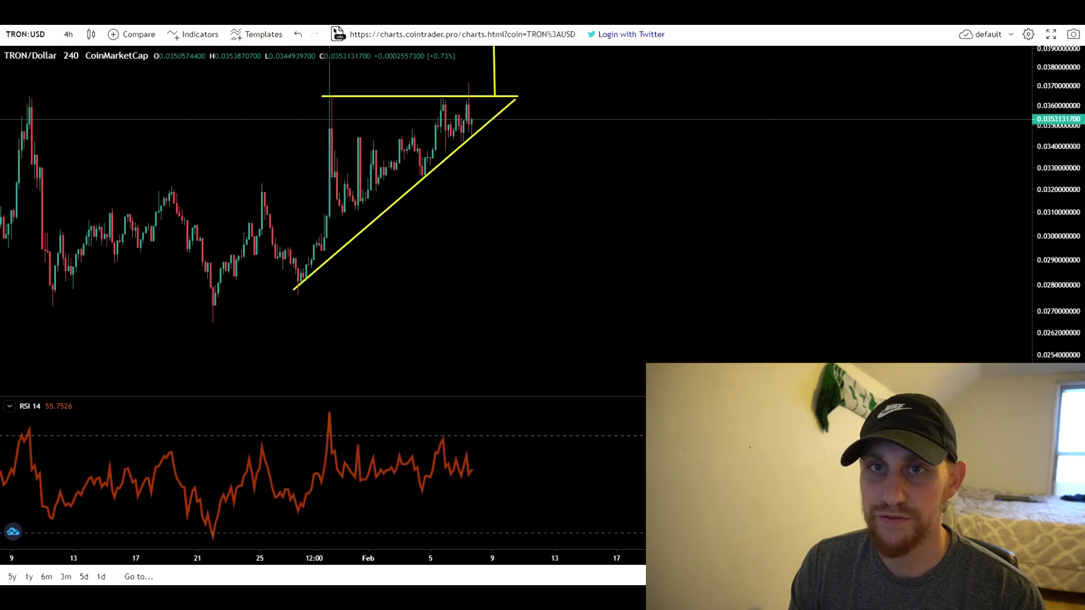
click(1, 59)
click(2, 59)
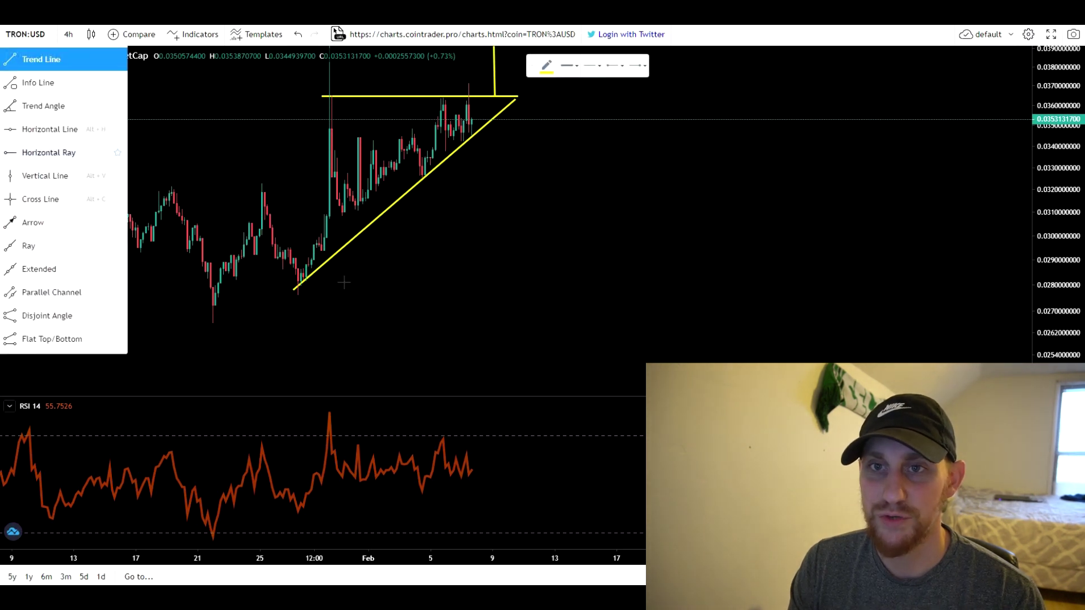
click(50, 128)
click(414, 279)
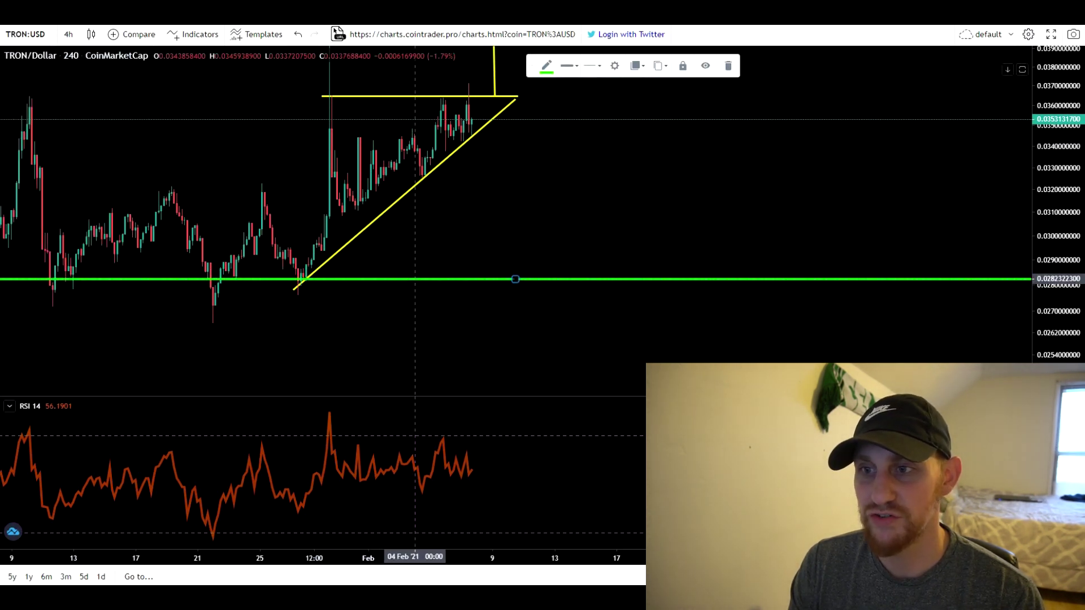
click(406, 257)
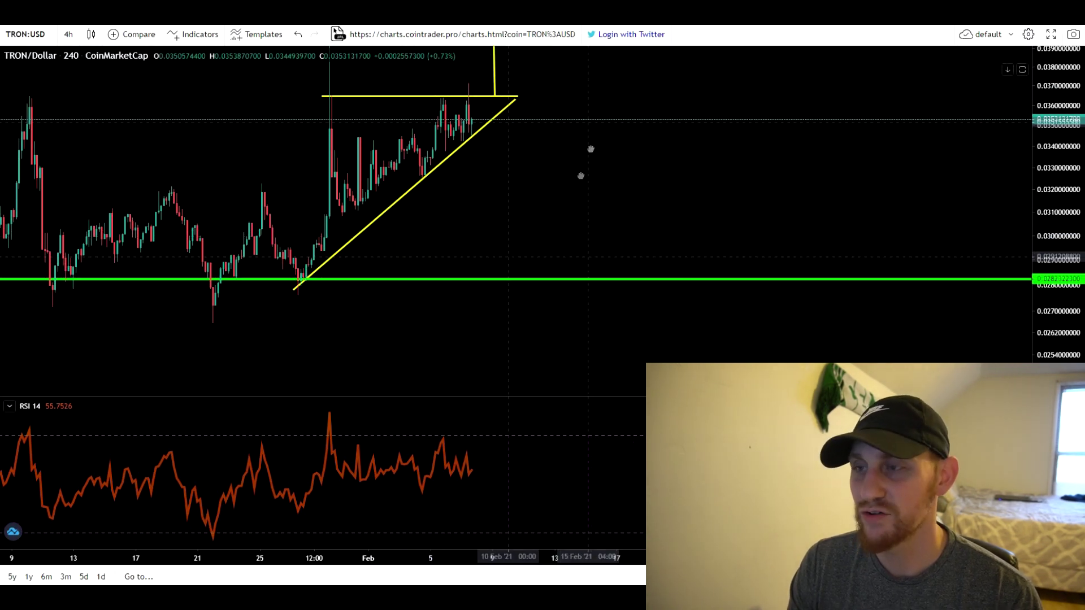
Review the 4-hour triangle and examine the weekly chart's ascending triangle, recent candles and RSI
drag(494, 242, 506, 228)
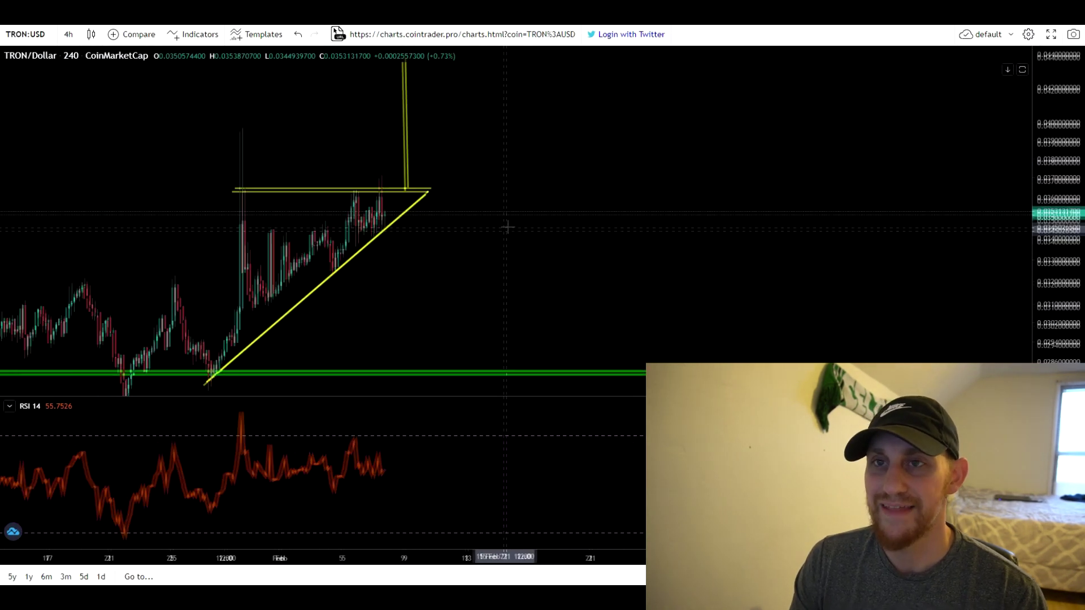
drag(507, 228, 511, 286)
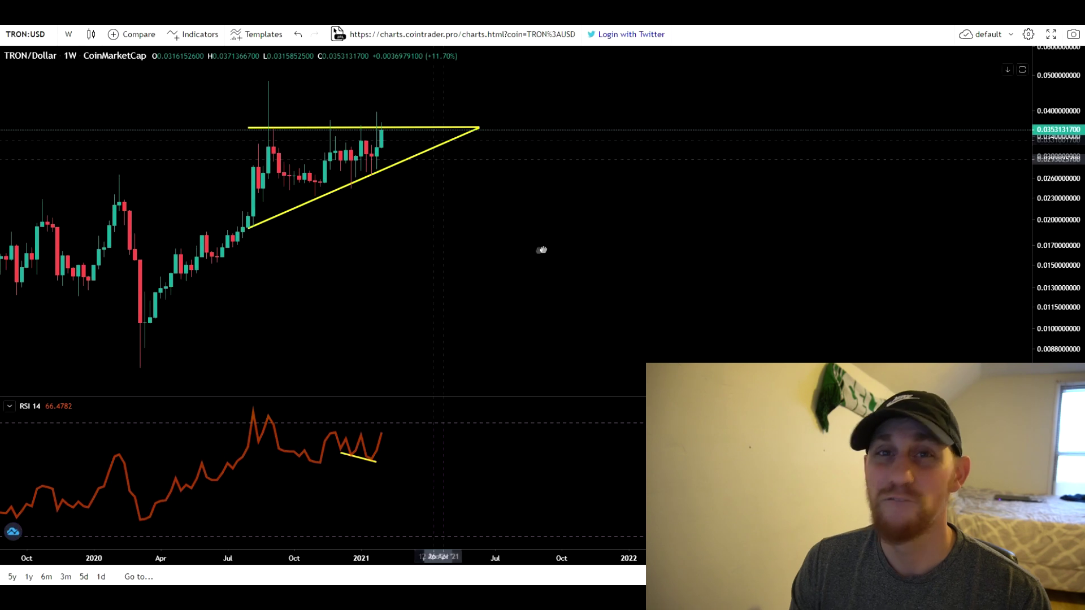
drag(457, 223, 552, 252)
scroll(494, 267, up, 2)
drag(396, 264, 513, 308)
scroll(568, 244, up, 2)
scroll(559, 233, down, 2)
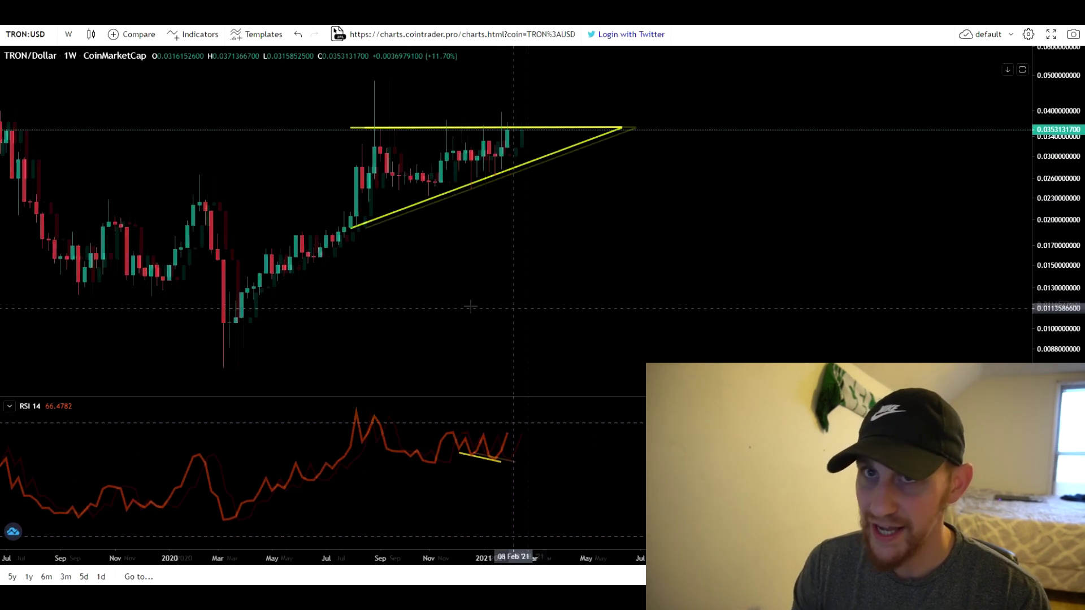
scroll(470, 306, right, 2)
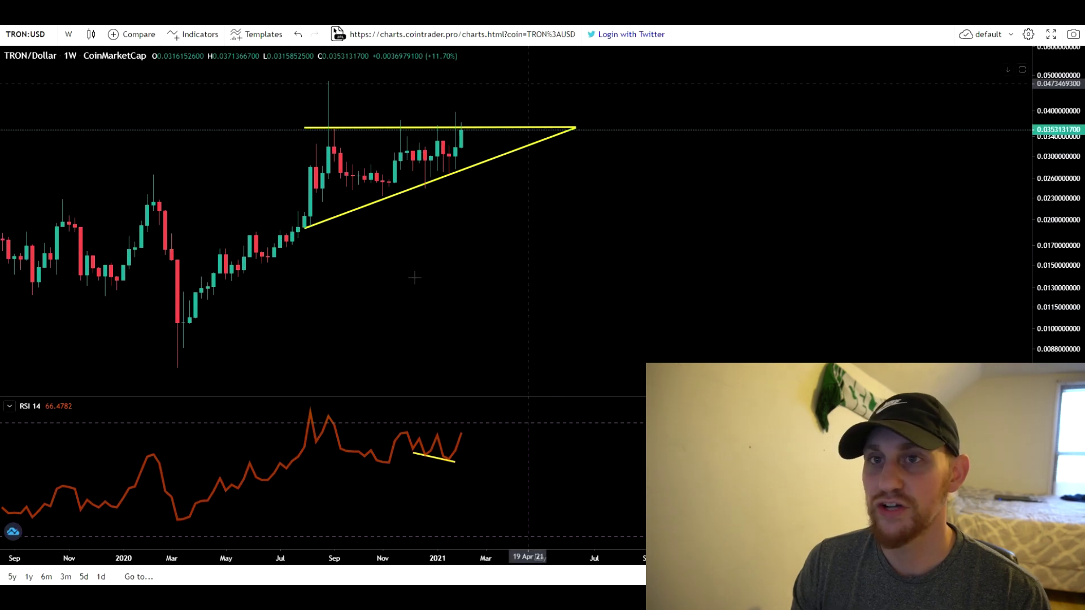
scroll(414, 277, down, 5)
scroll(468, 274, up, 5)
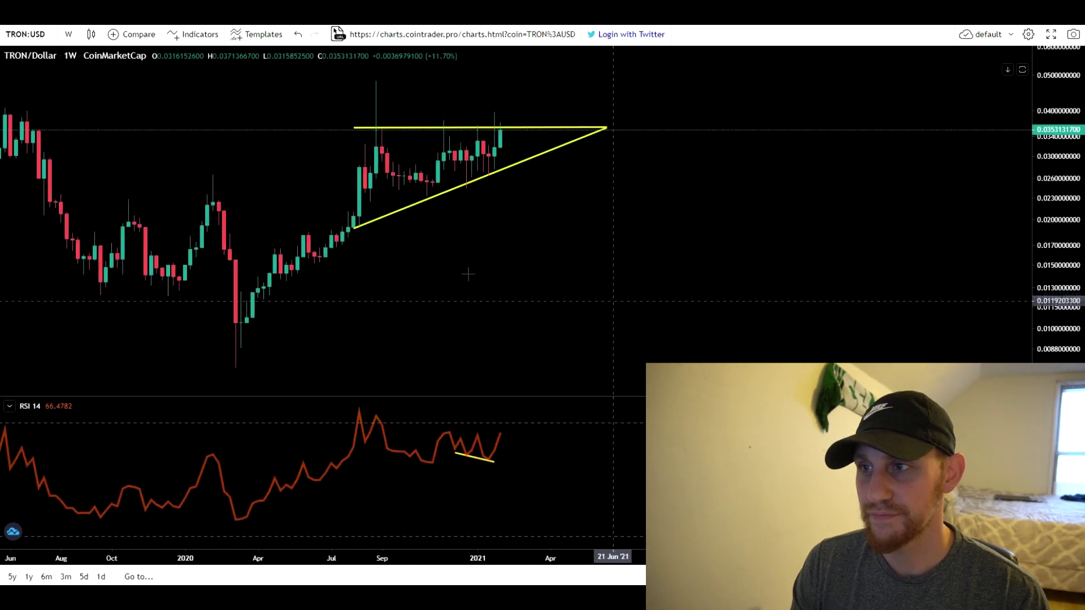
Shift the start of the yellow weekly RSI trend line slightly later so it begins closer to the December 2020 RSI low
scroll(468, 274, up, 2)
scroll(468, 274, down, 5)
scroll(468, 274, up, 3)
scroll(468, 274, down, 2)
drag(730, 301, 533, 331)
scroll(384, 248, up, 5)
drag(393, 237, 831, 234)
scroll(278, 203, up, 3)
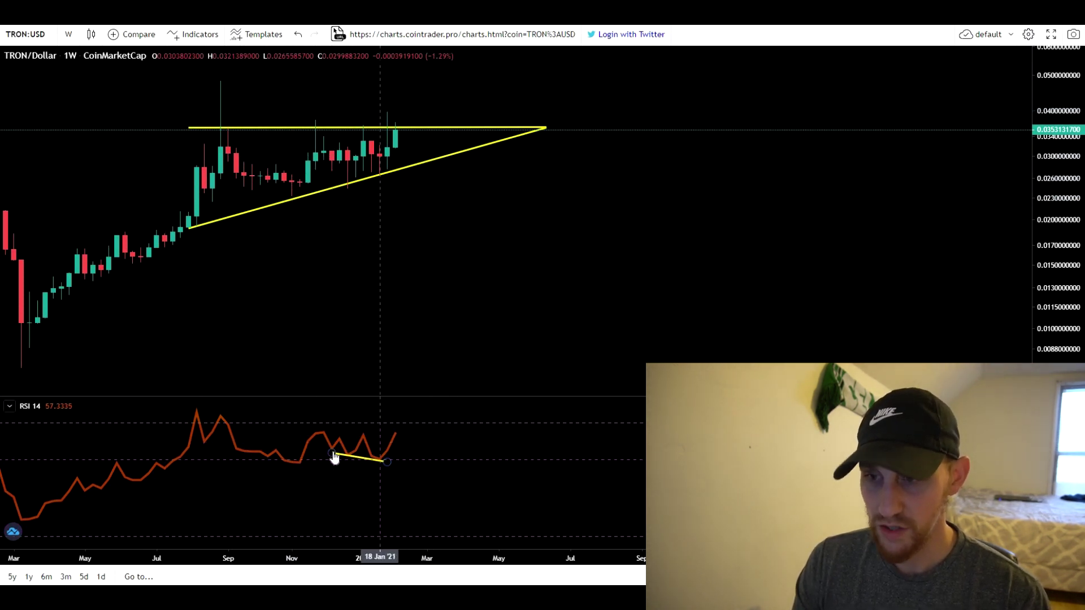
drag(332, 452, 340, 454)
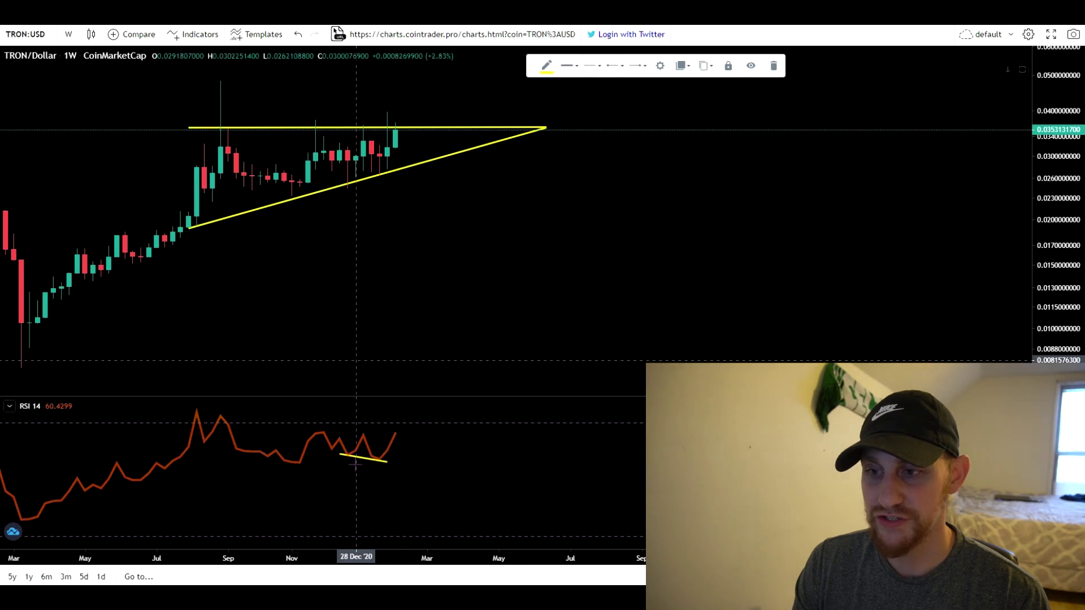
click(380, 491)
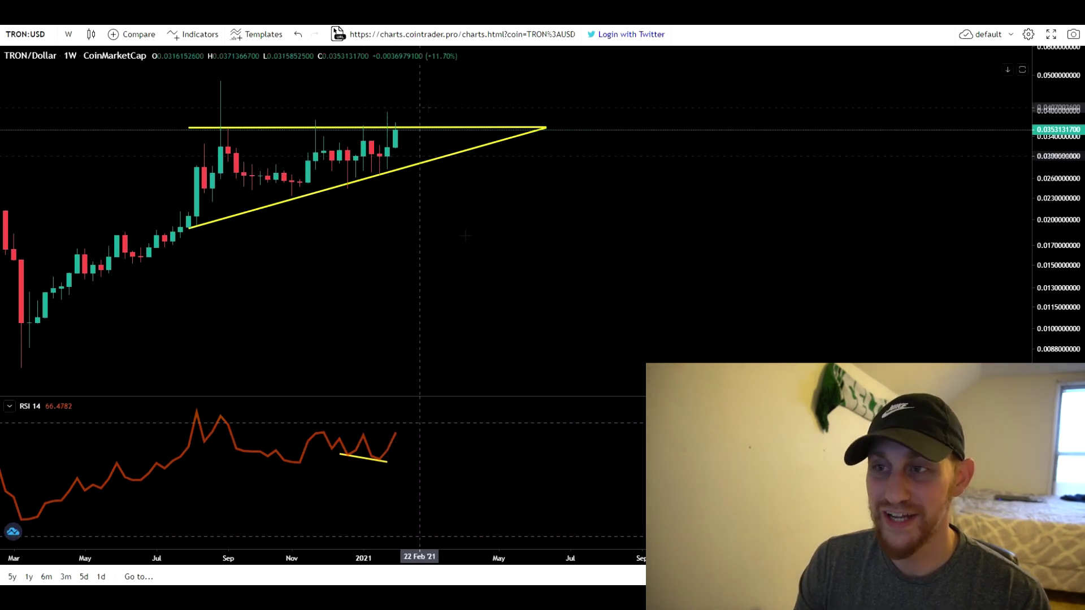
Add a green horizontal line on the weekly chart at about 0.0398, just above the triangle's flat resistance along the 2019 highs
drag(426, 169, 533, 170)
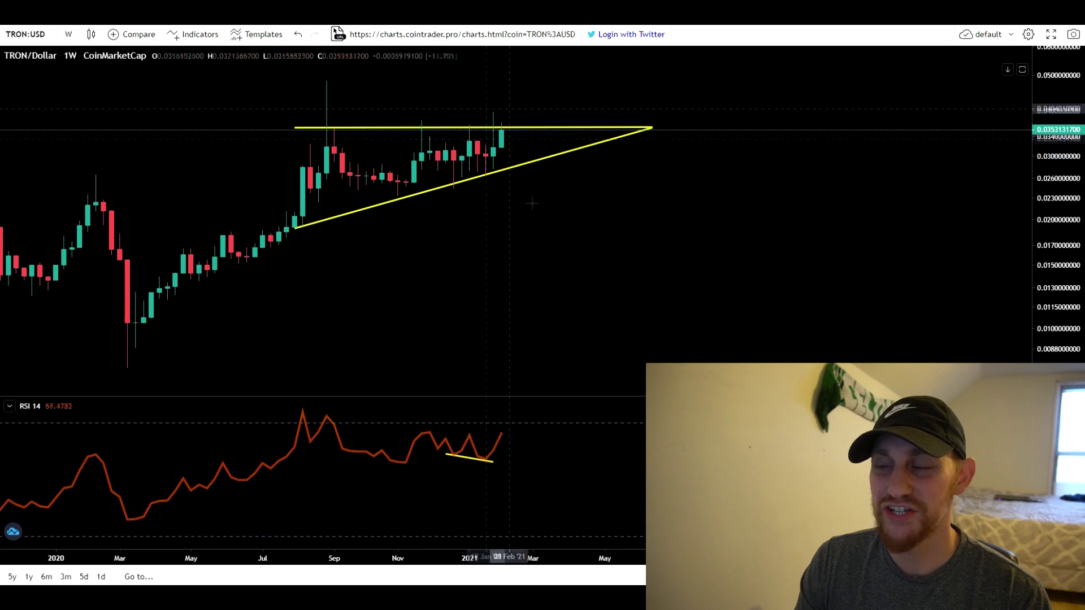
drag(540, 269, 325, 362)
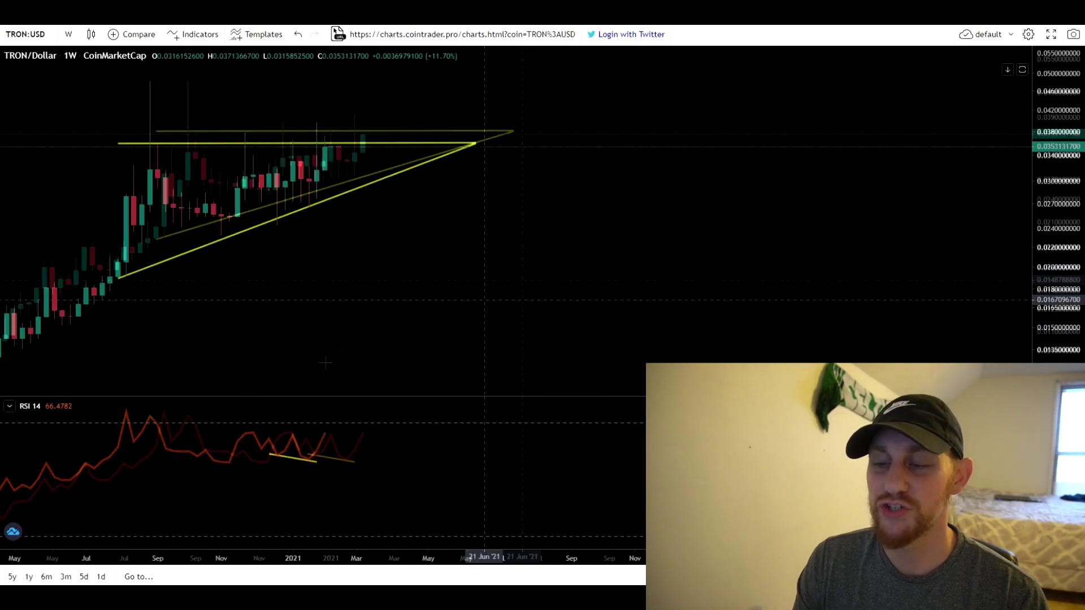
scroll(702, 293, down, 5)
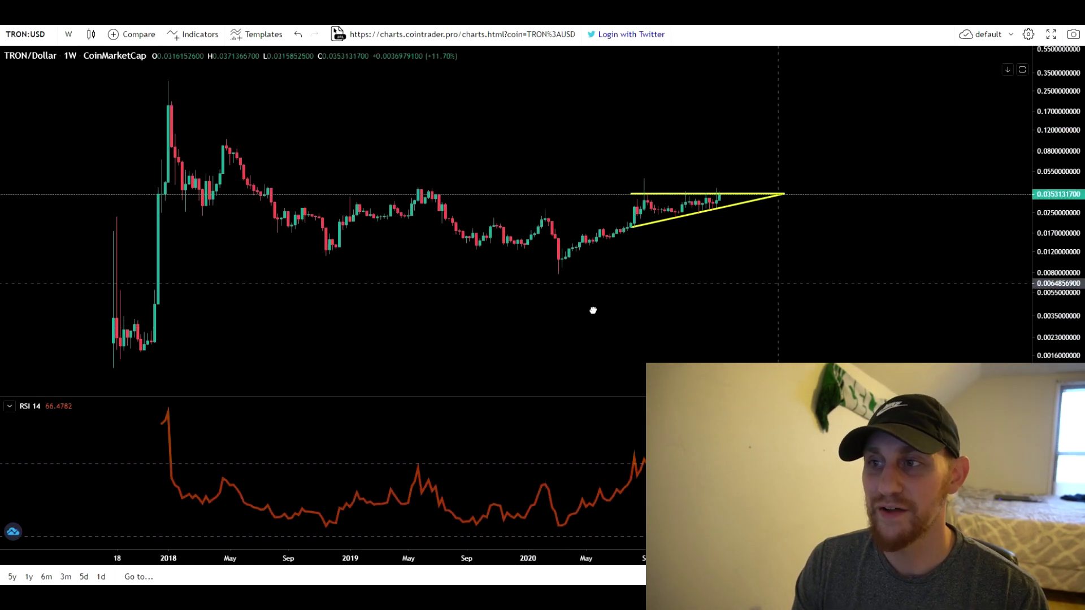
drag(593, 310, 334, 210)
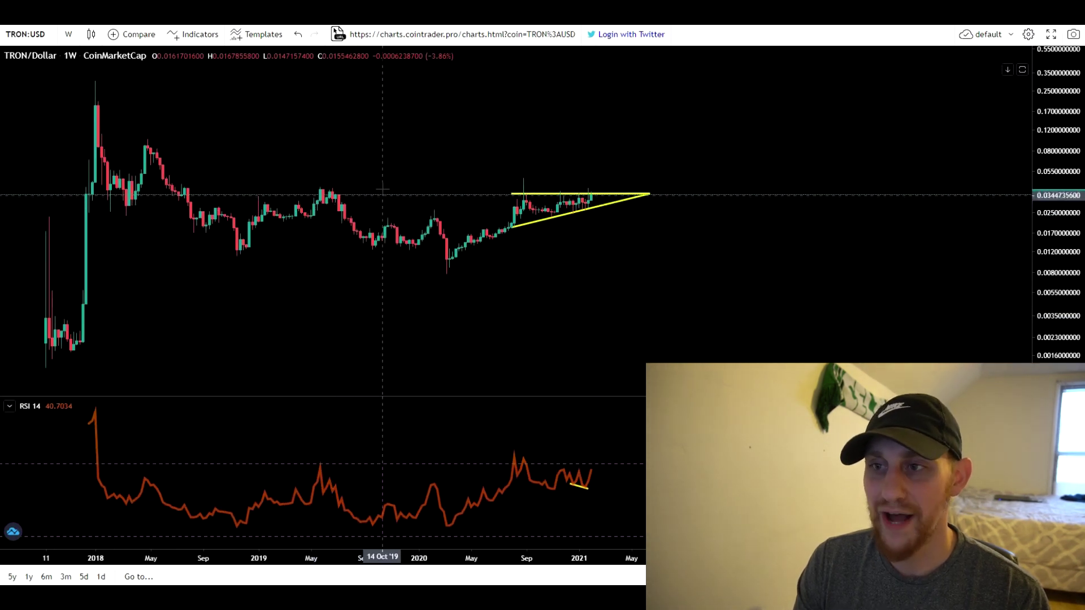
click(2, 59)
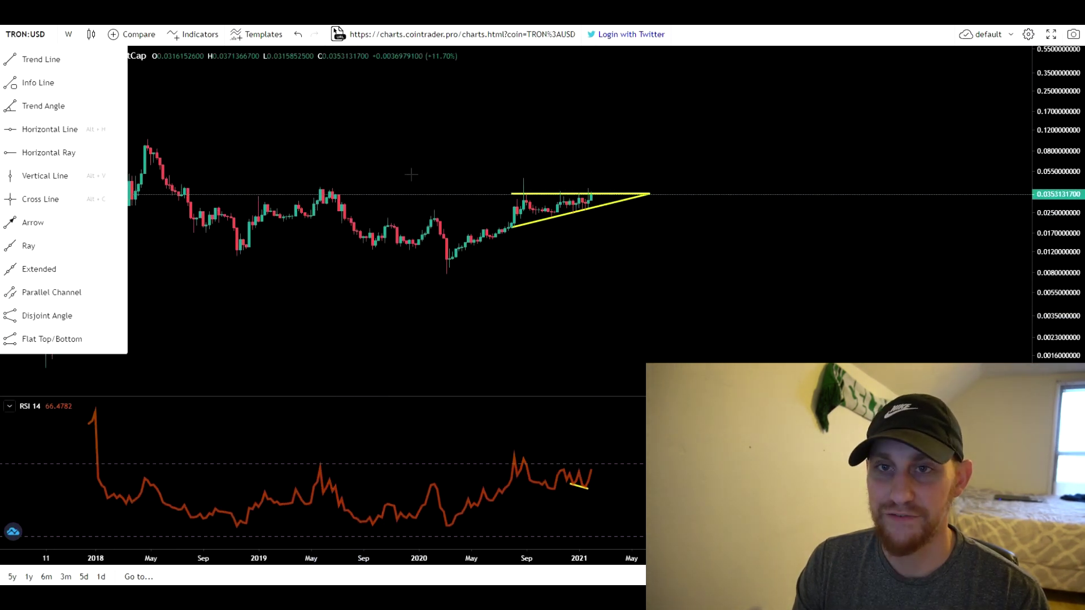
click(419, 183)
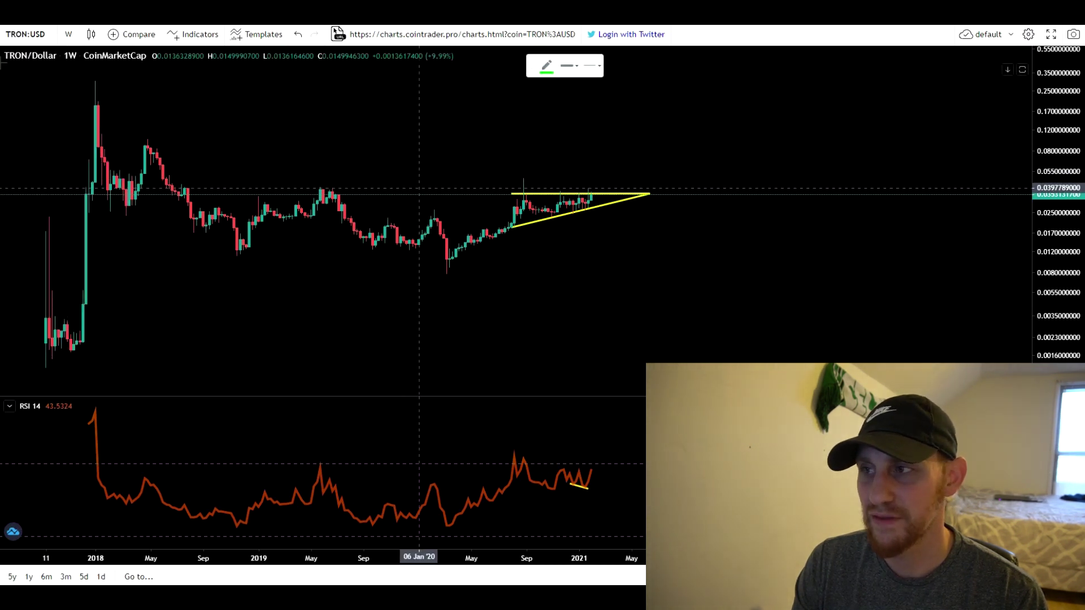
click(418, 187)
click(355, 328)
Examine the weekly price history around the green level near 0.0398 and compare the 2018 and 2019 highs with the current triangle
scroll(289, 289, up, 2)
drag(247, 327, 586, 327)
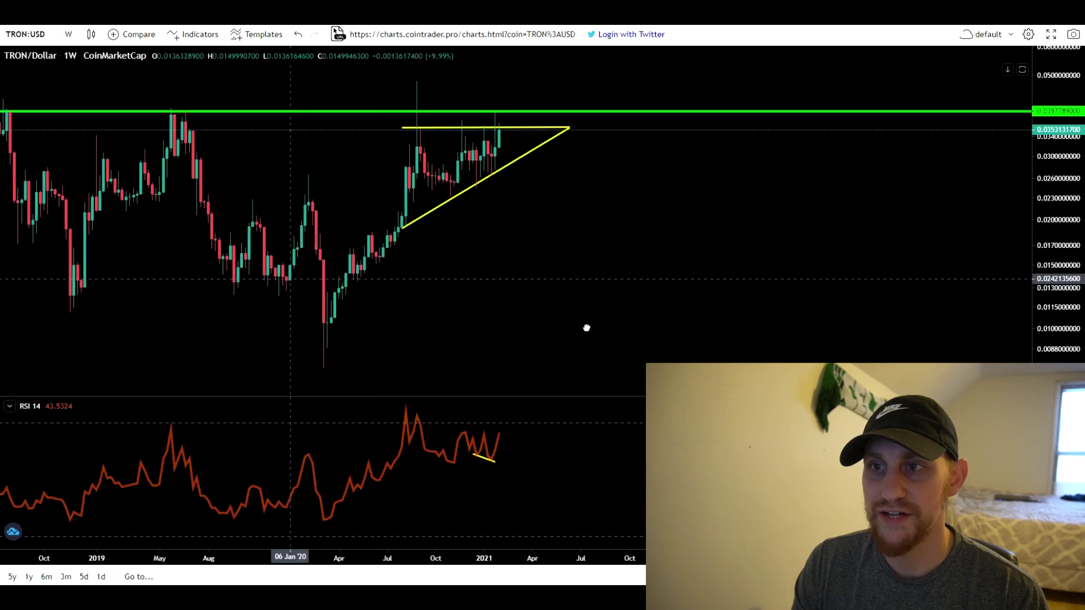
scroll(587, 327, right, 4)
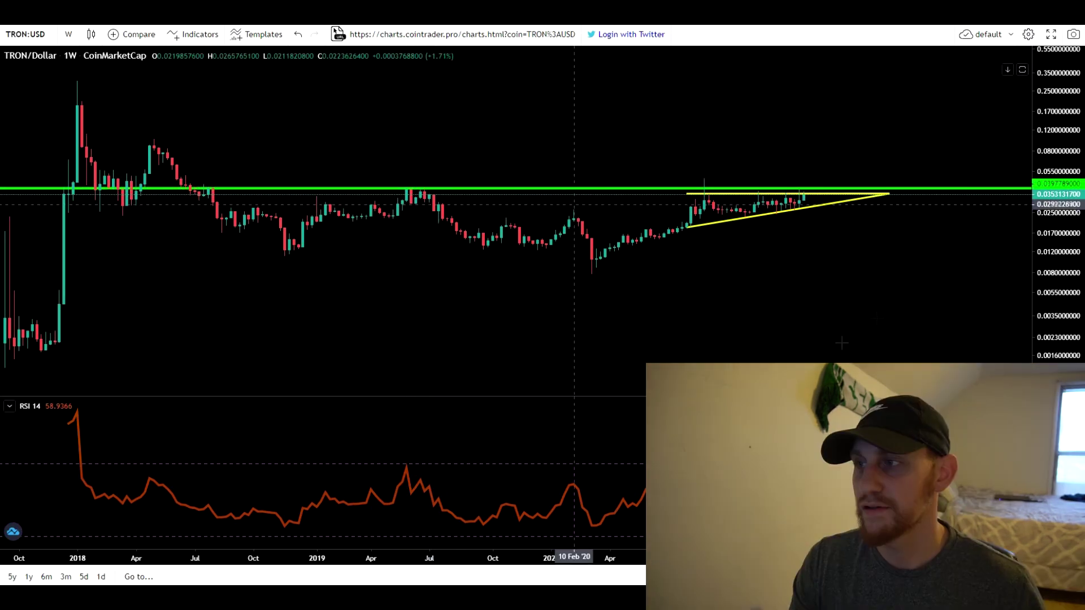
scroll(662, 348, up, 3)
scroll(371, 305, down, 2)
scroll(373, 302, up, 2)
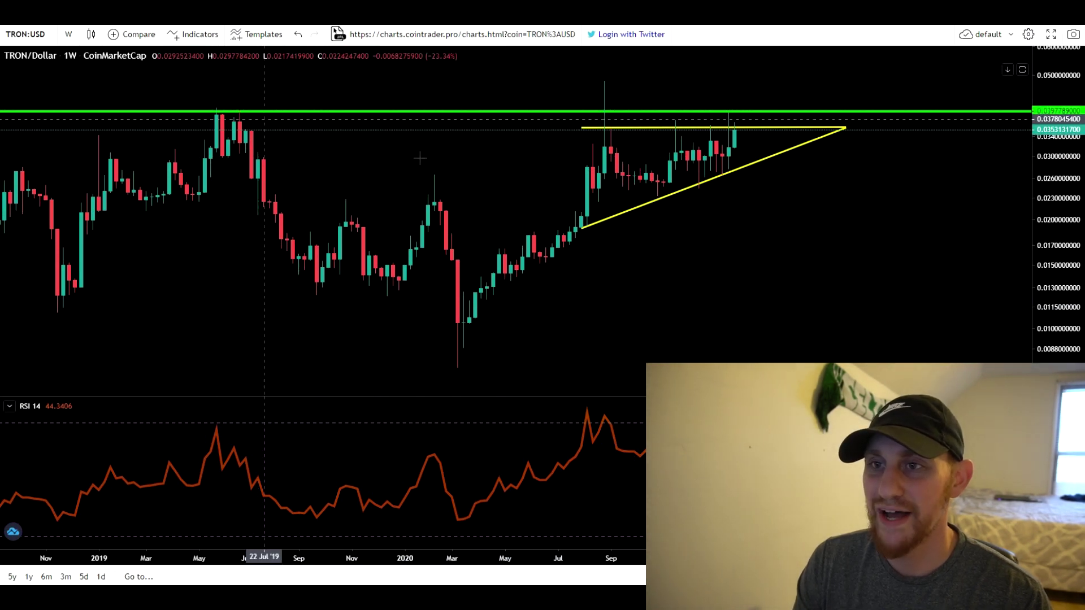
scroll(480, 170, down, 3)
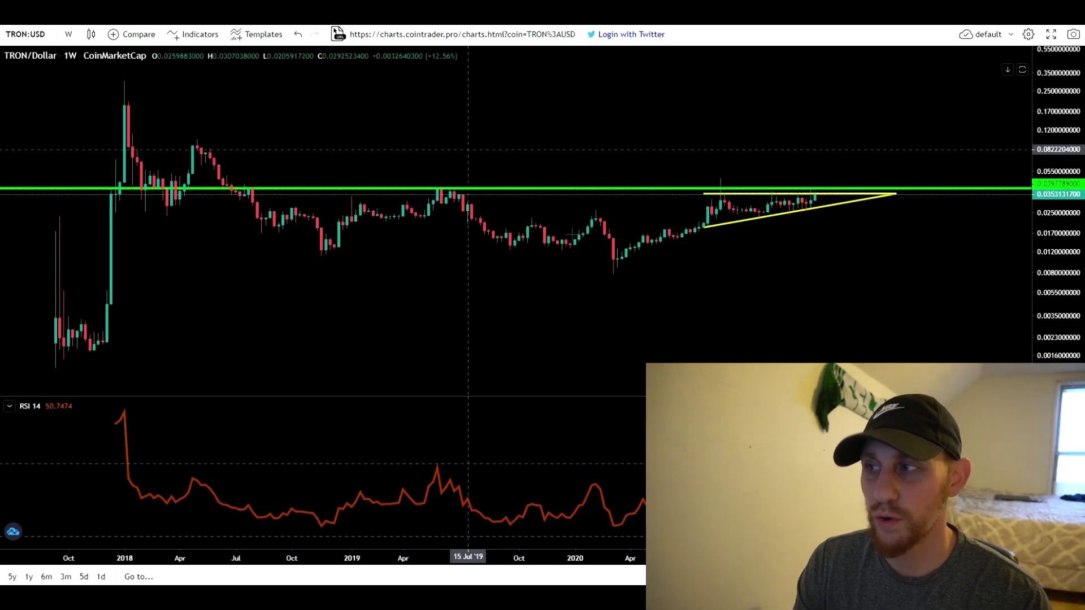
scroll(585, 217, up, 3)
drag(585, 217, 420, 248)
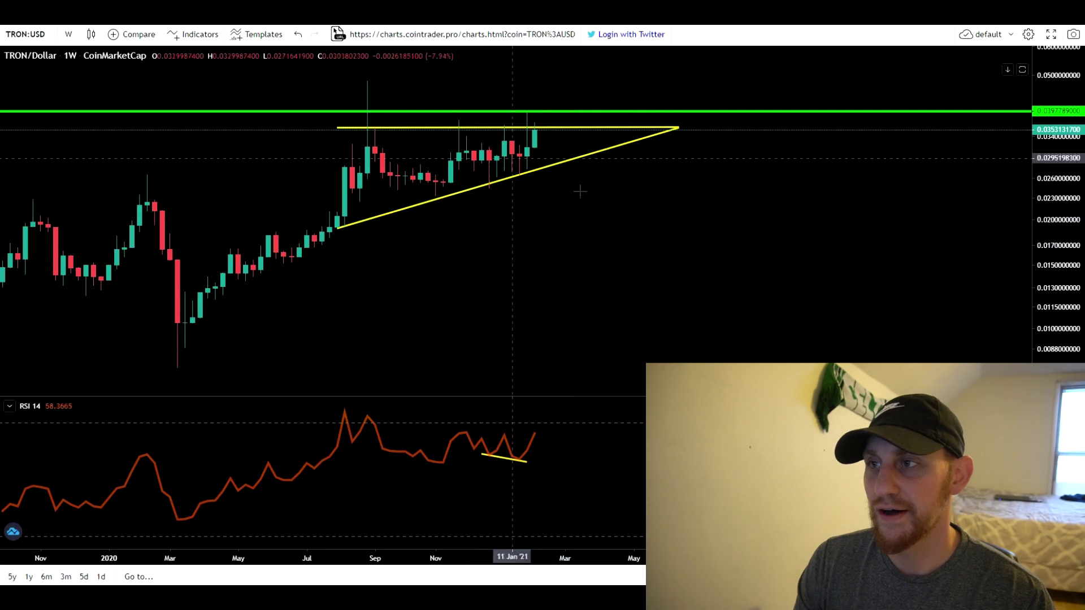
drag(565, 237, 427, 230)
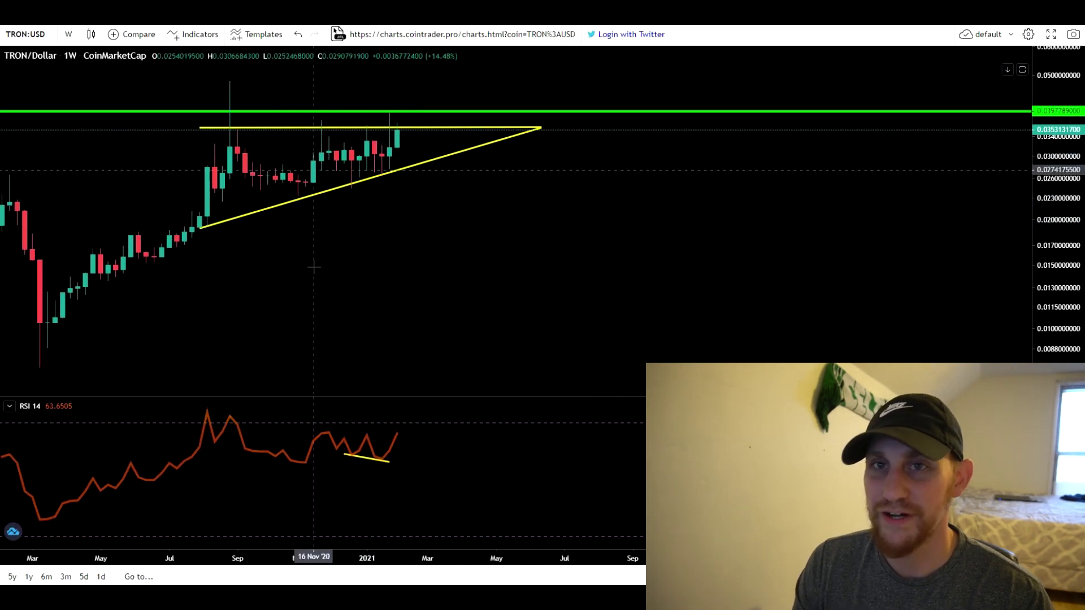
scroll(312, 277, up, 2)
drag(311, 276, 368, 303)
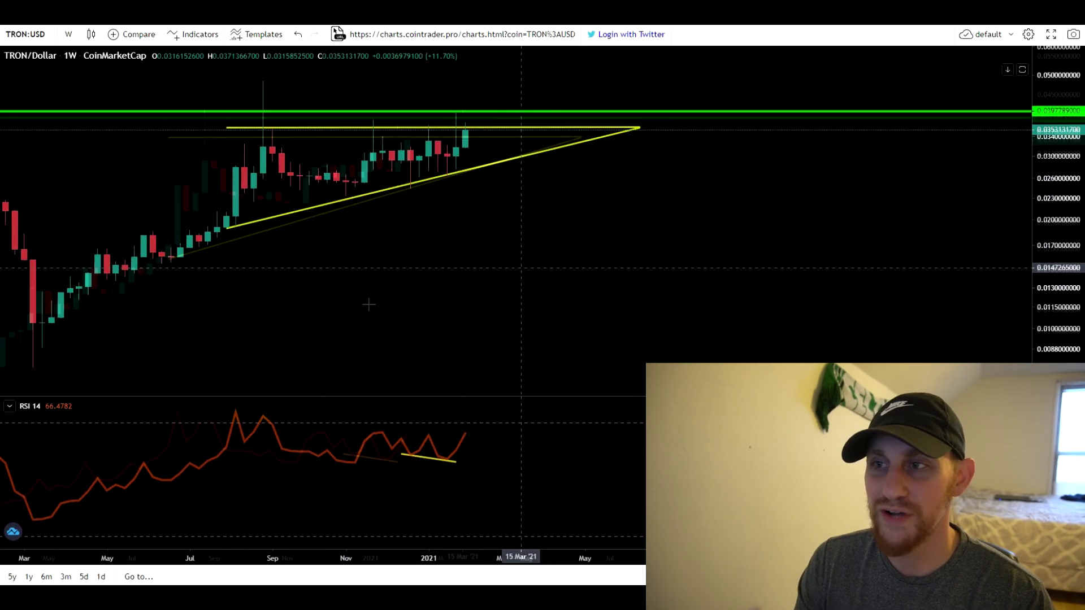
scroll(491, 317, down, 5)
scroll(483, 318, up, 4)
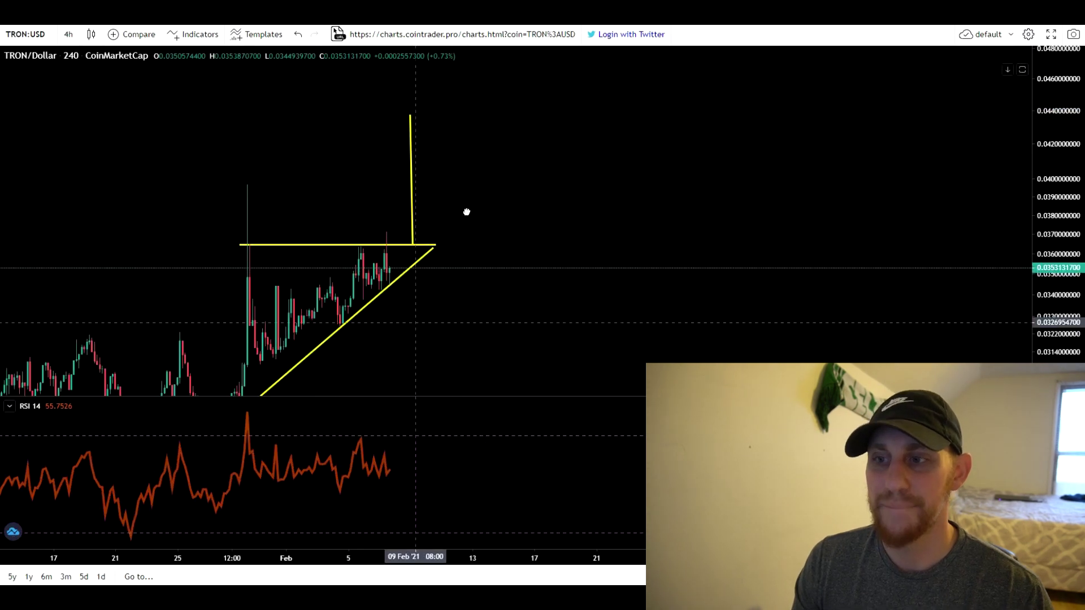
Check the 4-hour triangle and its support level, and examine the daily chart's triangle, moving averages, pullback path and breakout target
drag(465, 213, 300, 186)
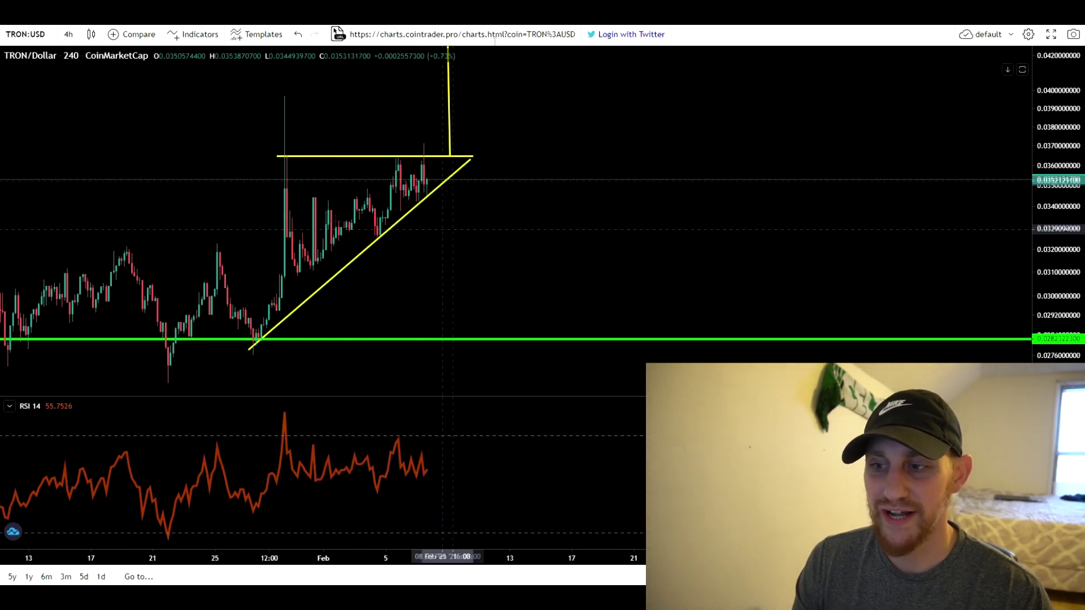
drag(497, 136, 464, 286)
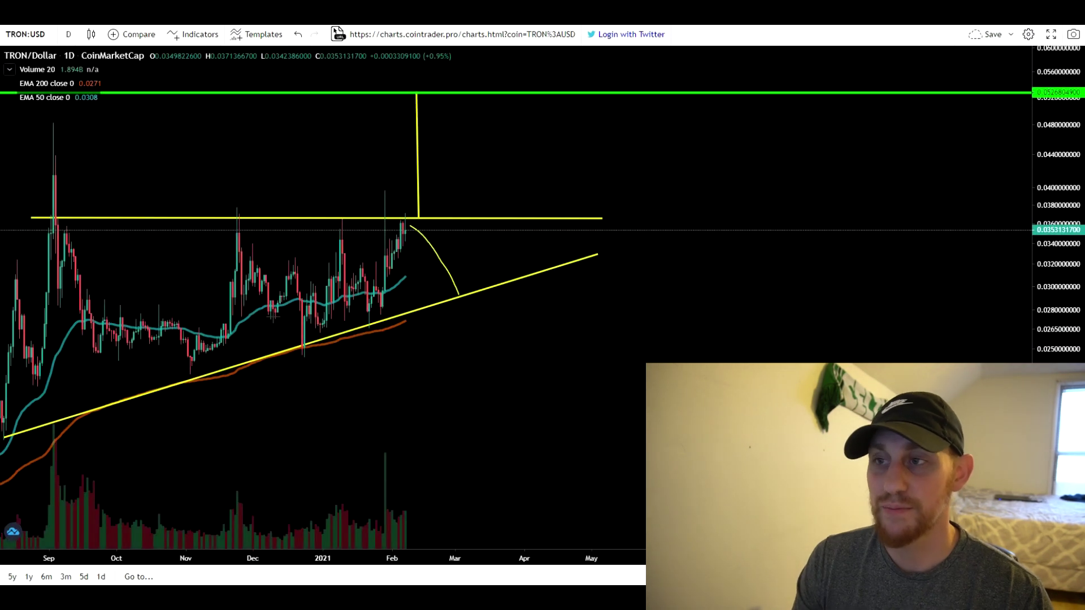
scroll(564, 443, down, 3)
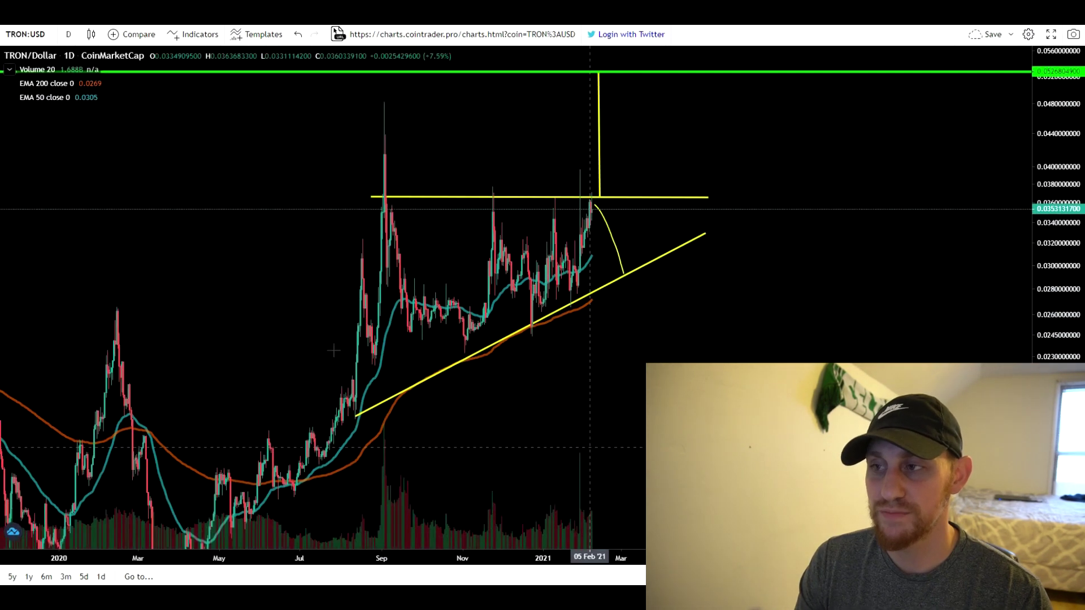
drag(590, 447, 518, 447)
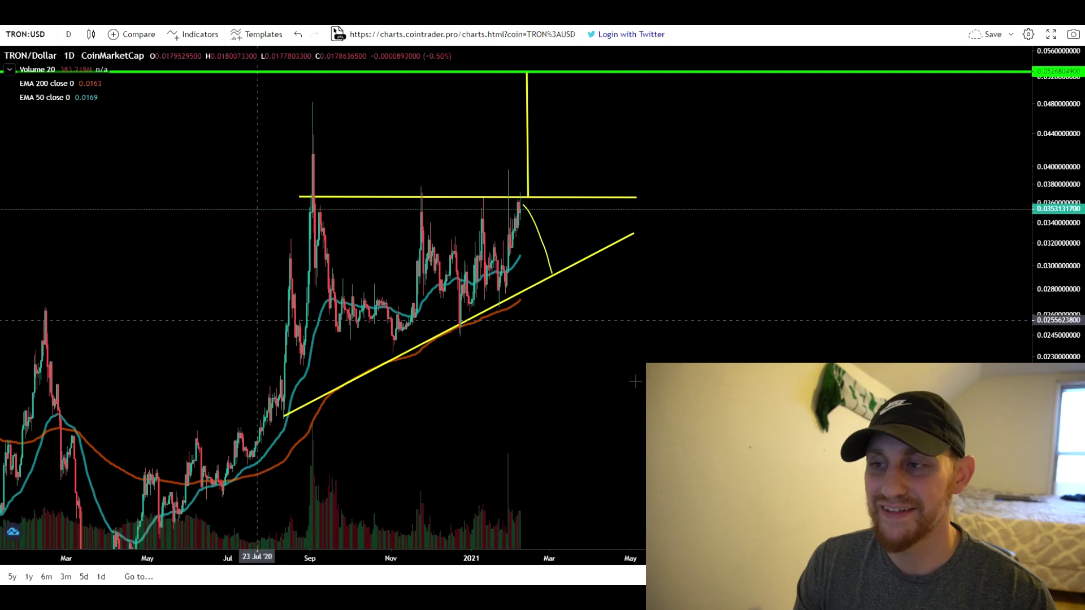
drag(625, 380, 549, 404)
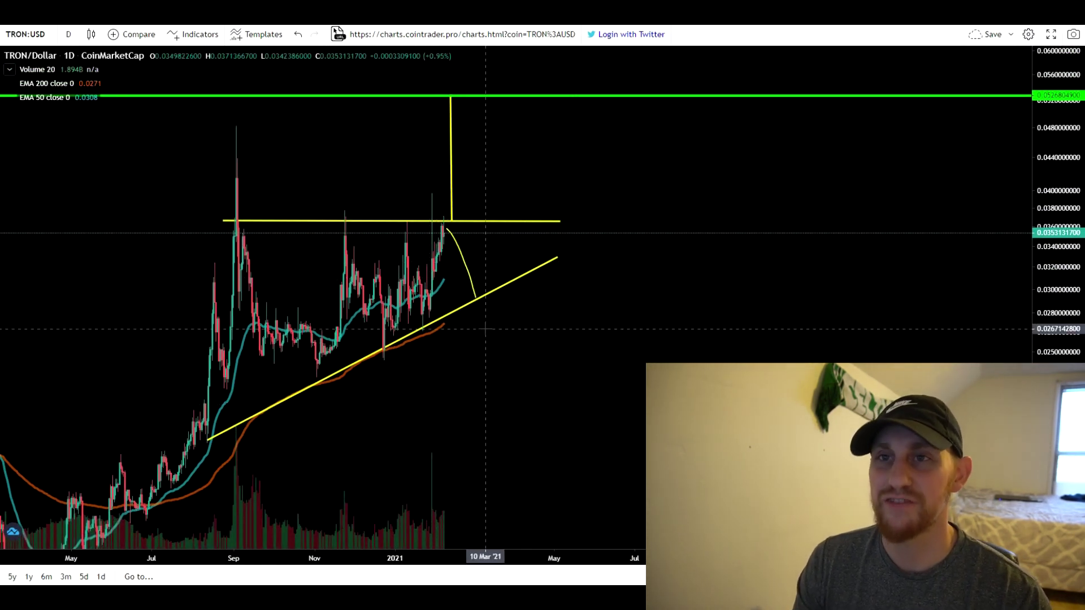
drag(490, 348, 483, 328)
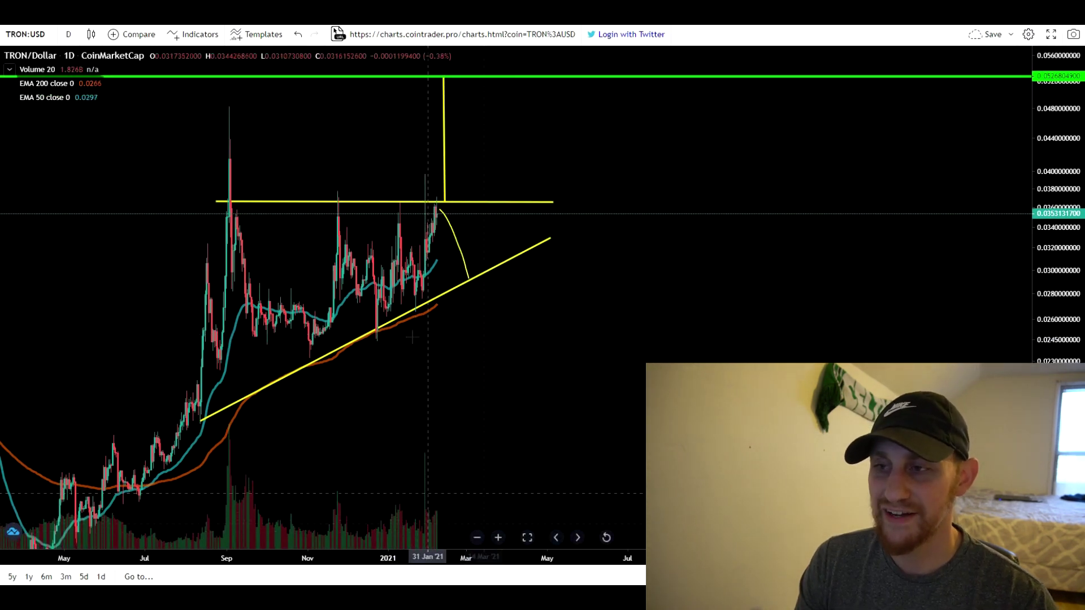
scroll(469, 249, up, 4)
drag(84, 292, 507, 297)
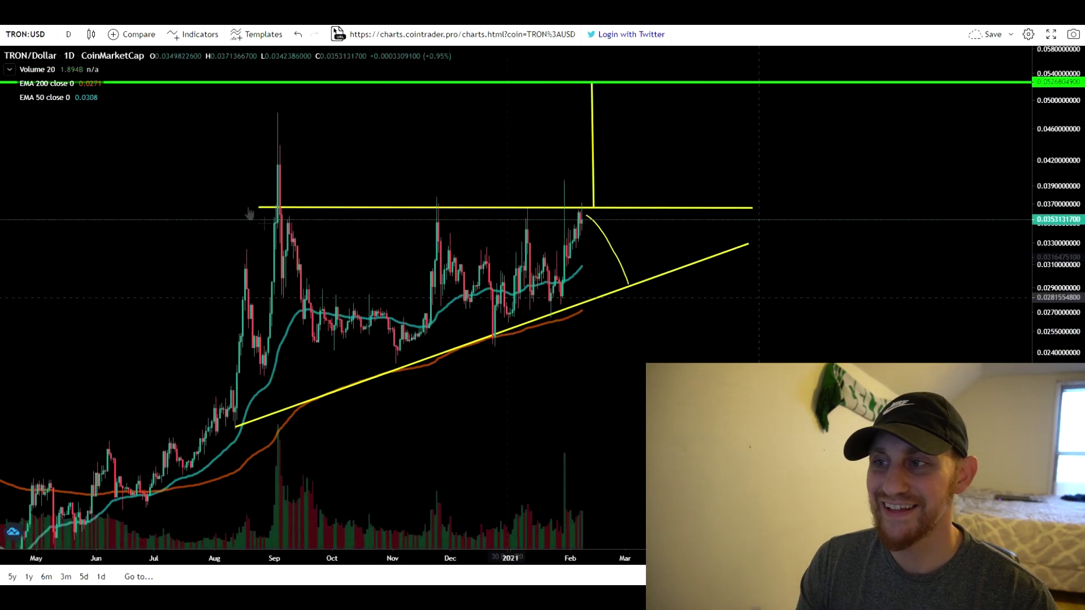
scroll(249, 213, up, 3)
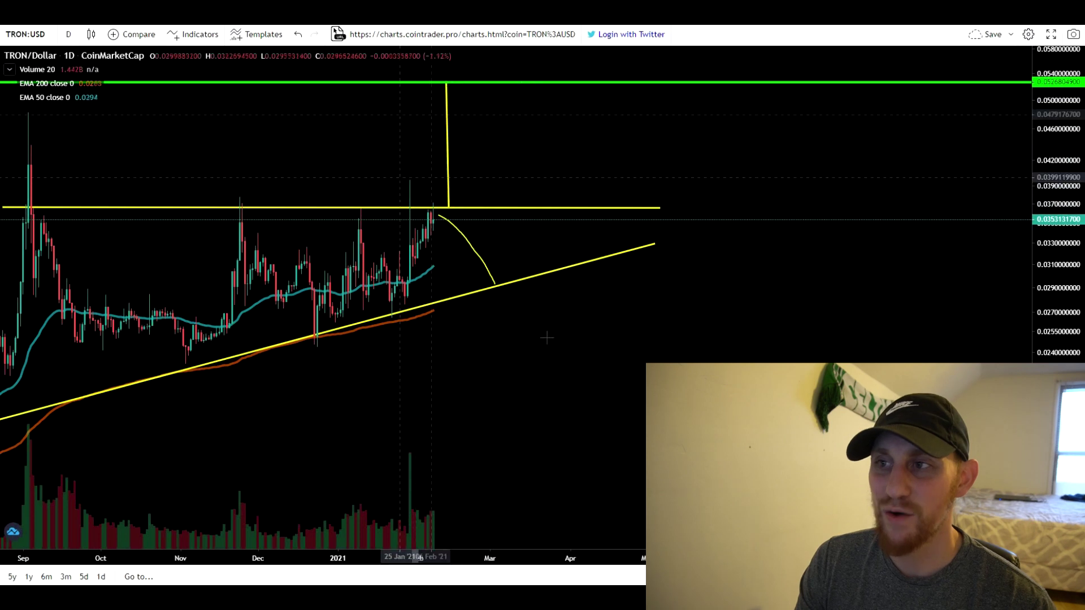
scroll(503, 147, down, 5)
scroll(493, 526, up, 3)
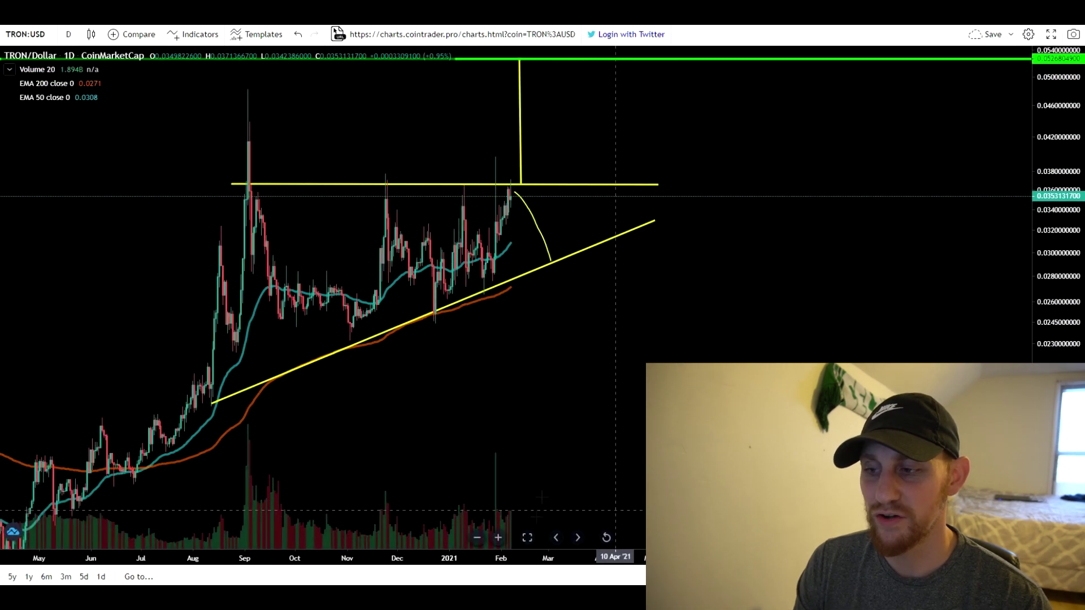
Mark the early September 2020 and late January 2021 volume spikes on the daily chart with yellow freehand circles
drag(530, 512, 472, 514)
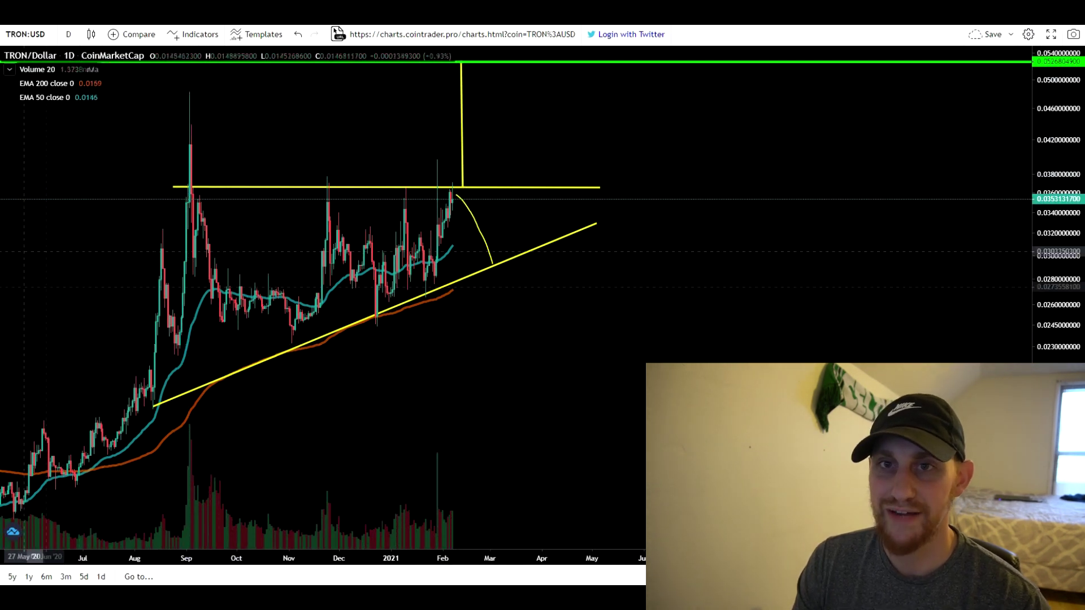
mouse_move(188, 434)
mouse_down()
mouse_move(178, 480)
mouse_move(208, 482)
mouse_up()
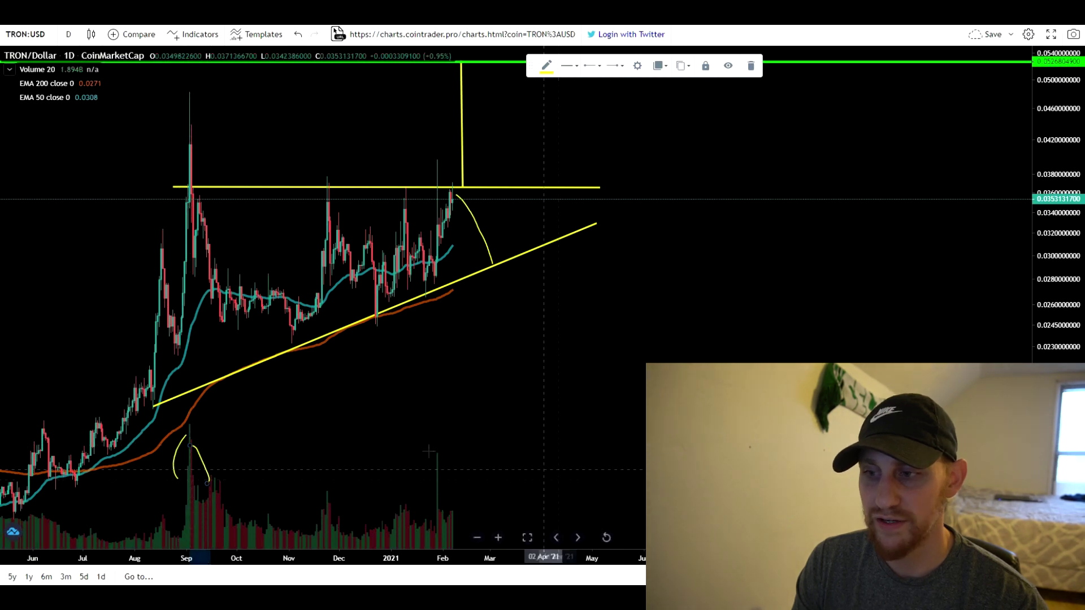
mouse_move(438, 448)
mouse_down()
mouse_move(445, 491)
mouse_move(442, 450)
mouse_up()
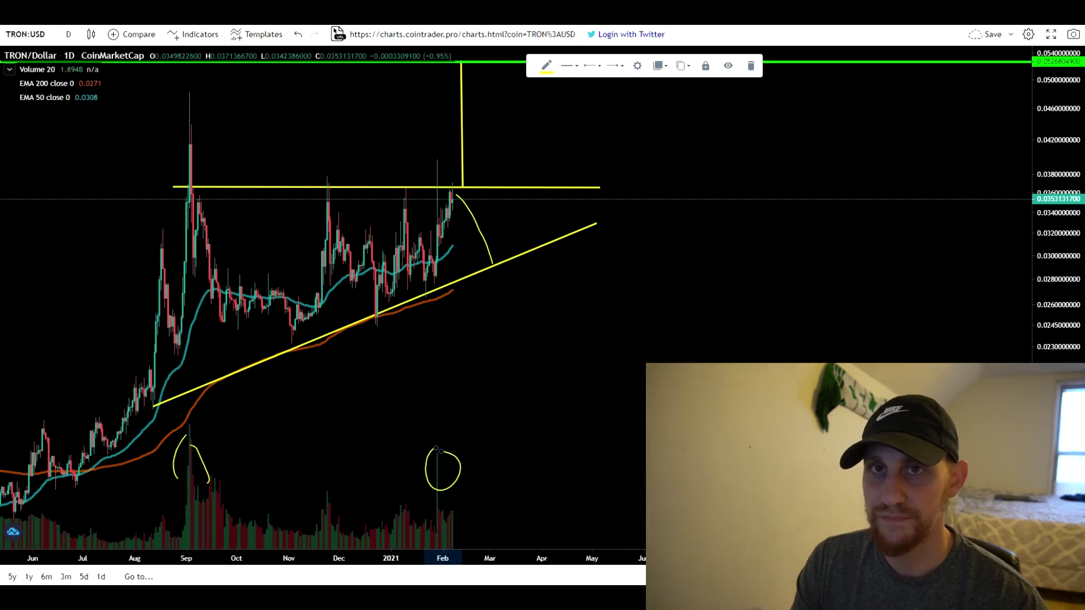
Examine the circled volume spikes together with the daily triangle over a wider date range
mouse_move(475, 404)
mouse_down()
mouse_move(292, 405)
mouse_move(328, 452)
mouse_move(319, 435)
mouse_up()
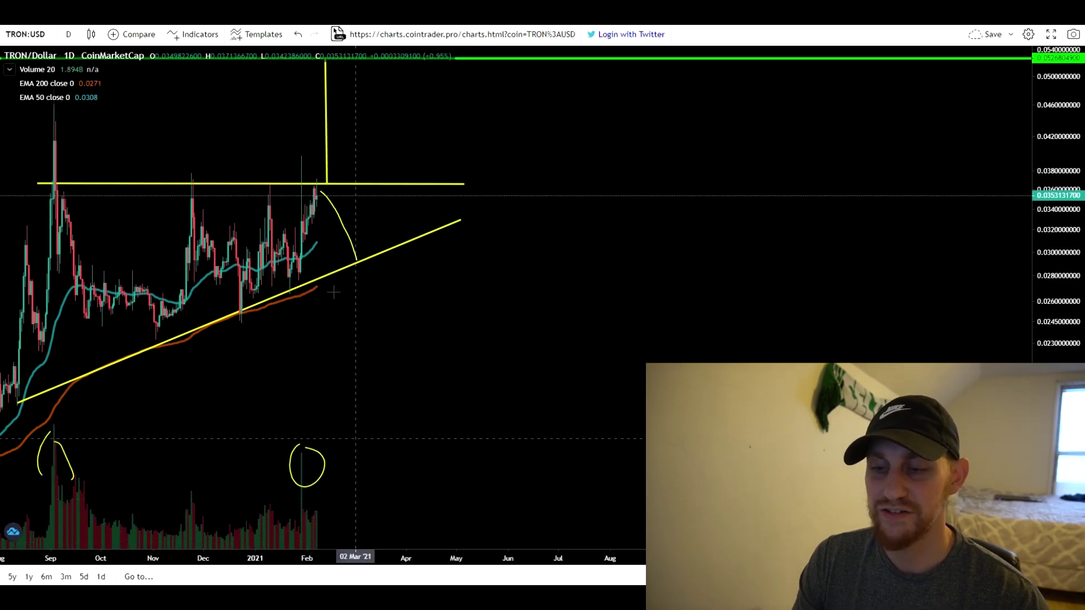
scroll(419, 293, down, 3)
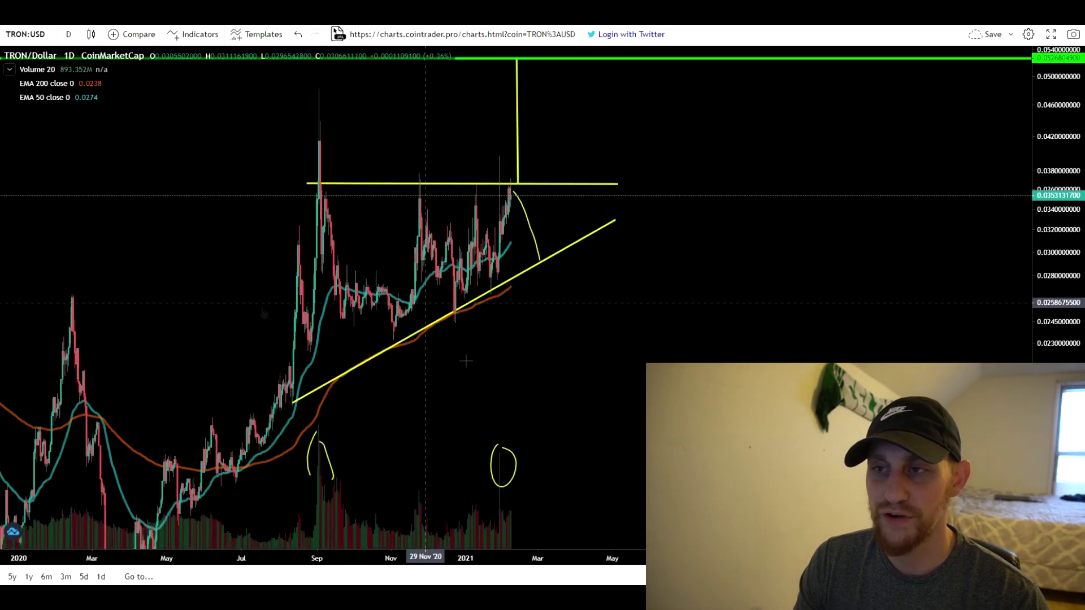
scroll(418, 293, up, 2)
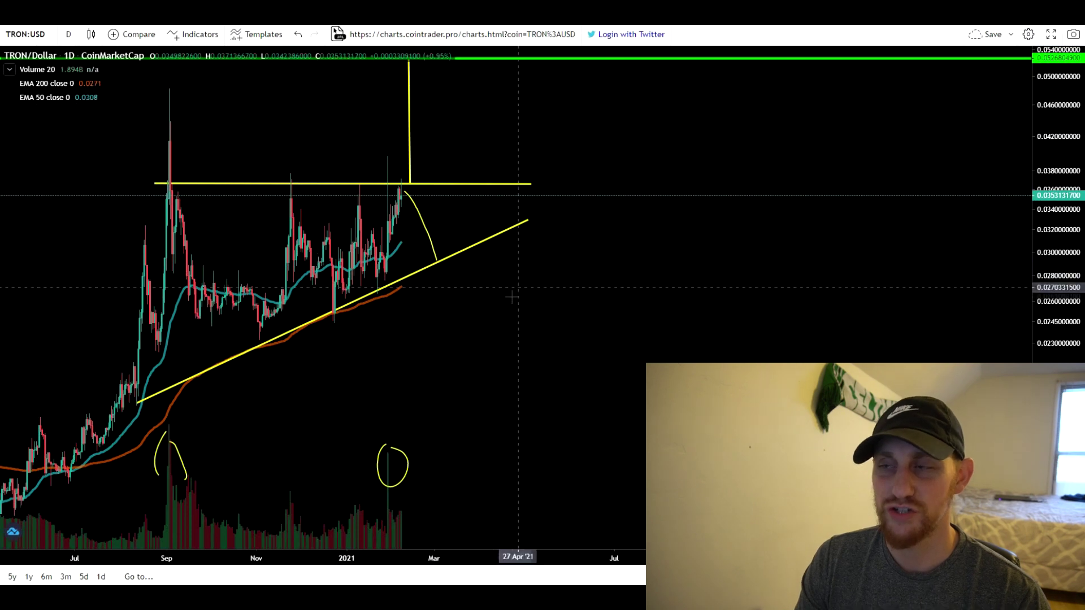